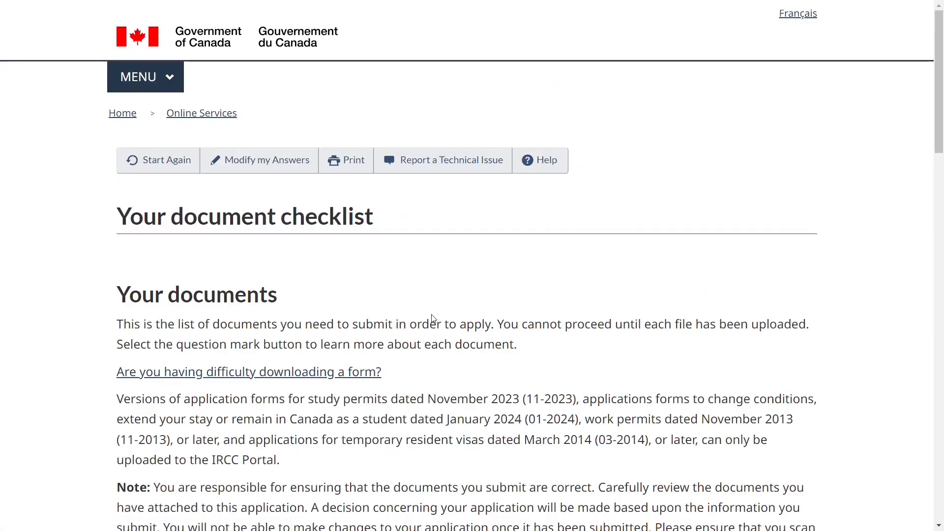
Read the checklist's introduction and the Your documents heading in Chrome
drag(117, 178, 394, 188)
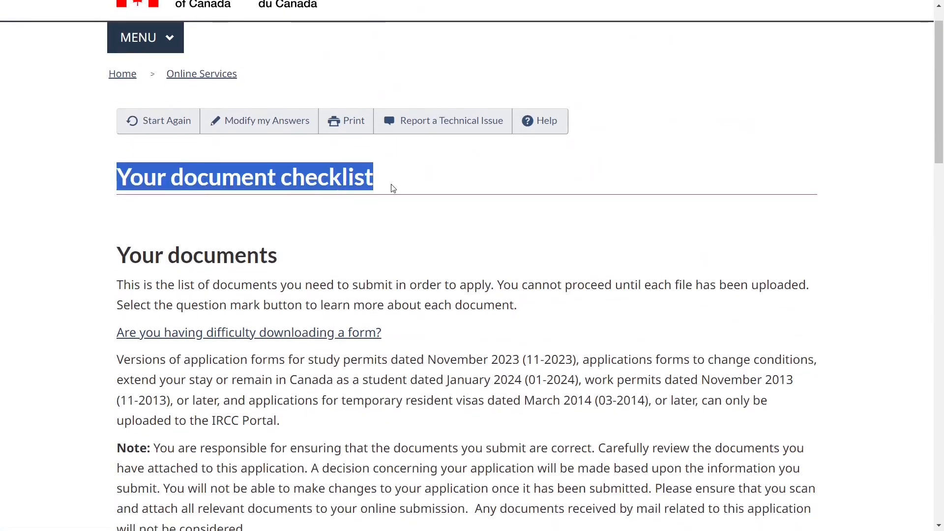
triple_click(211, 241)
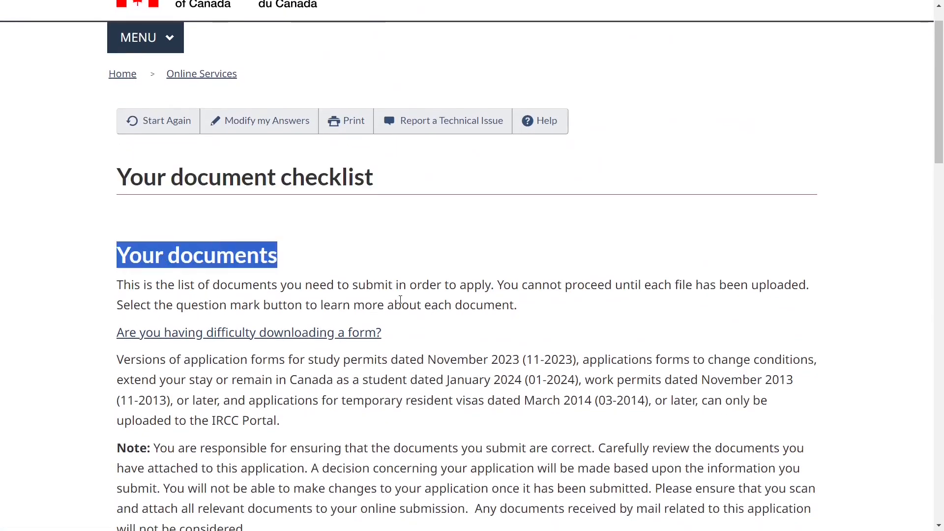
scroll(401, 298, down, 2)
scroll(401, 299, down, 1)
drag(117, 177, 519, 198)
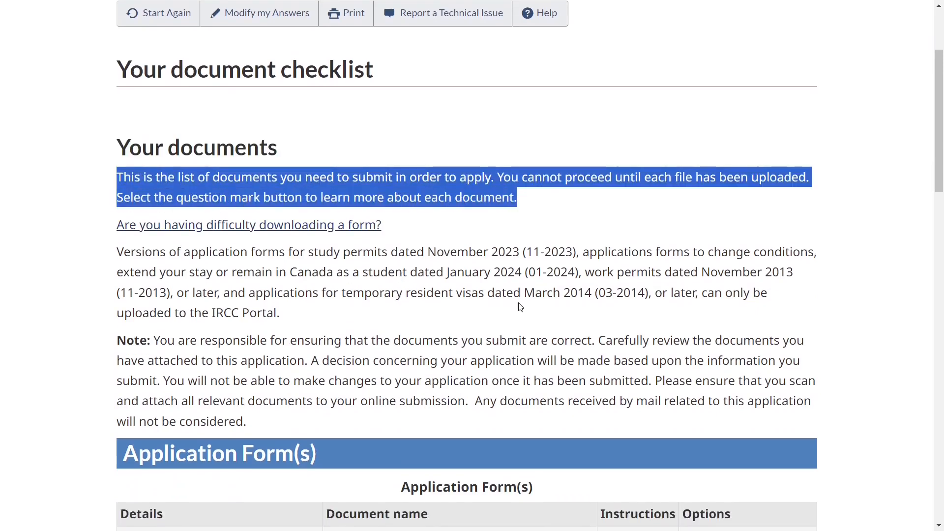
scroll(520, 307, down, 2)
scroll(519, 302, down, 1)
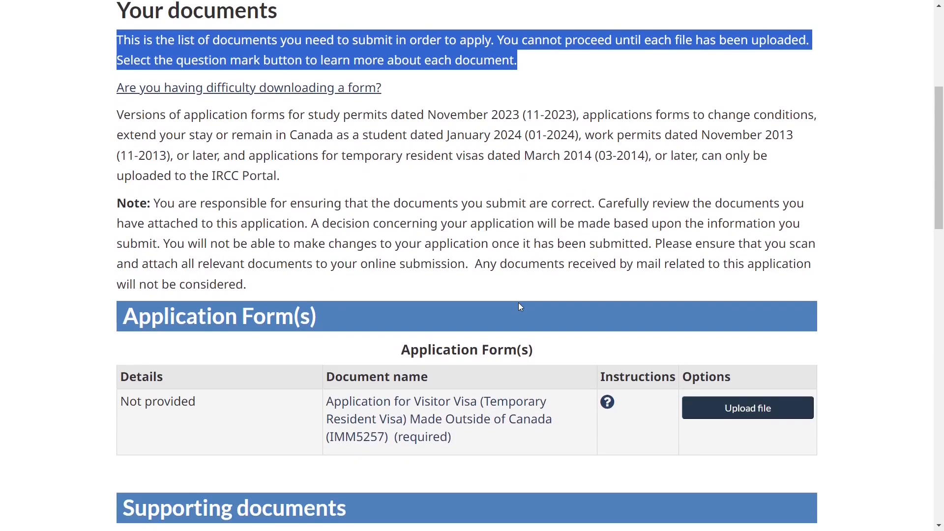
click(490, 297)
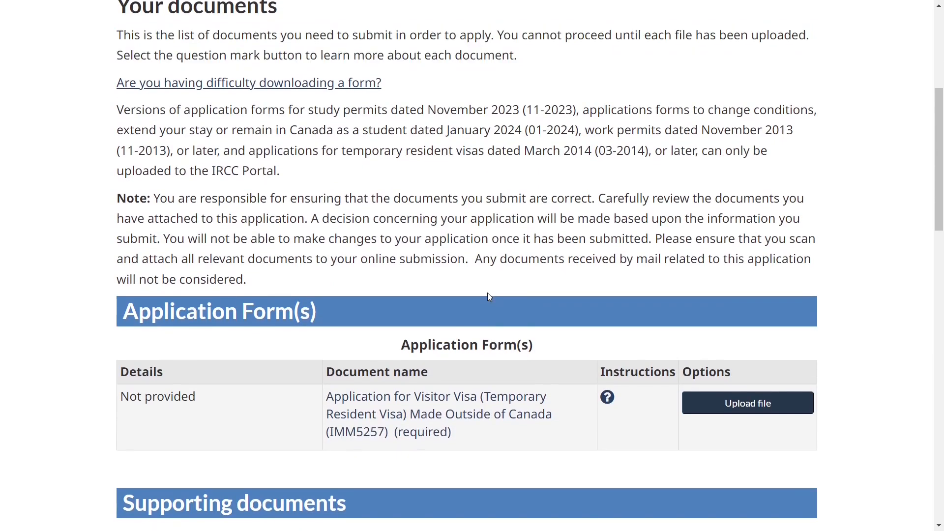
scroll(441, 292, down, 3)
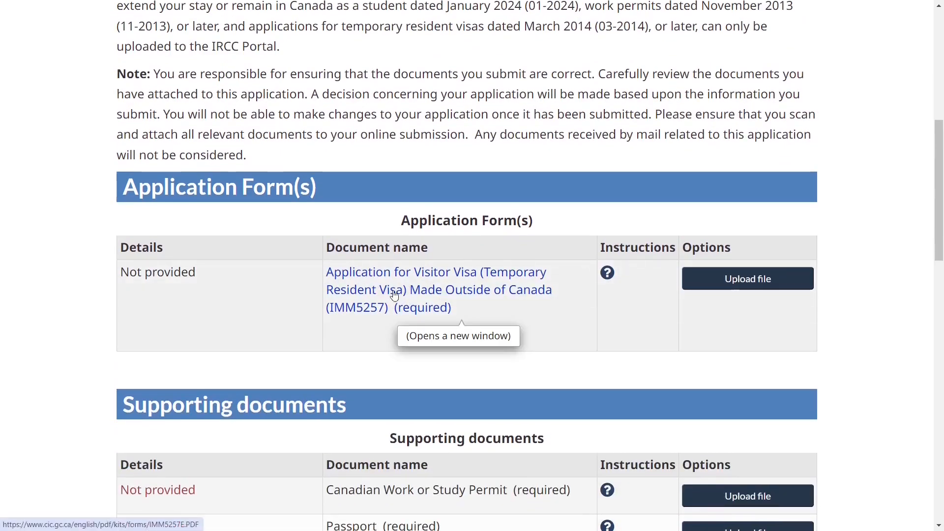
scroll(569, 358, down, 3)
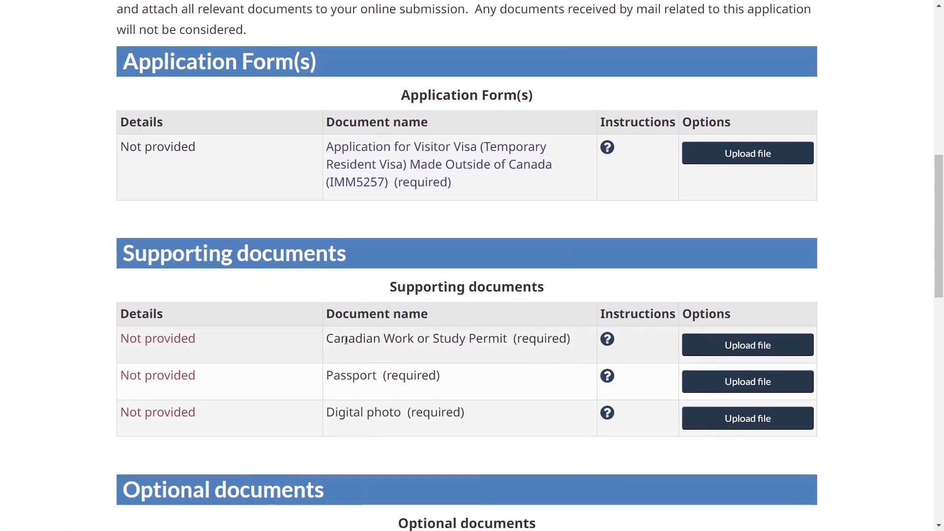
Review the Work or Study Permit, Passport and Digital photo requirements on the checklist
drag(323, 341, 509, 339)
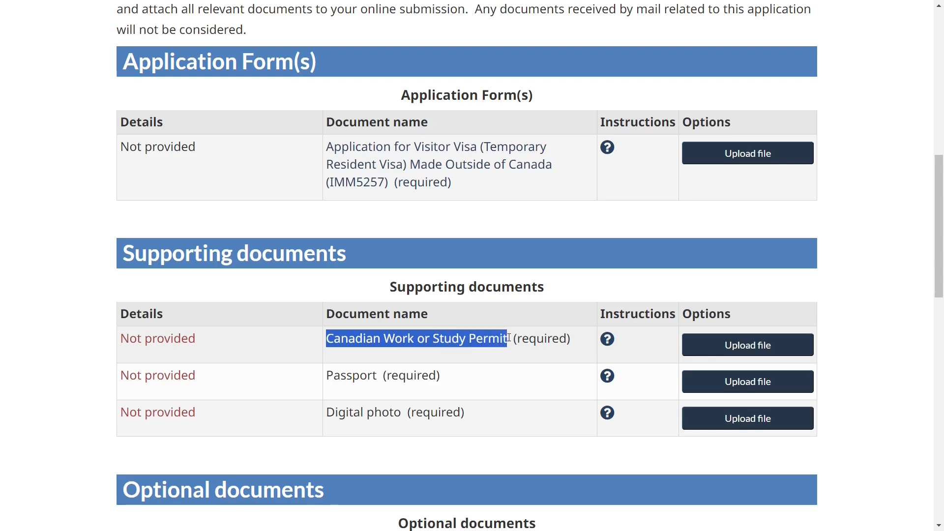
drag(325, 376, 444, 377)
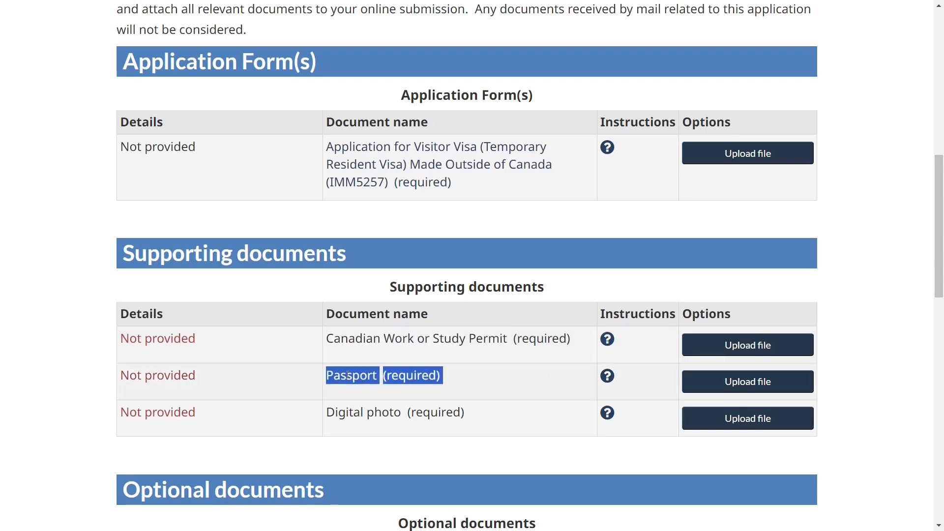
triple_click(372, 419)
click(385, 466)
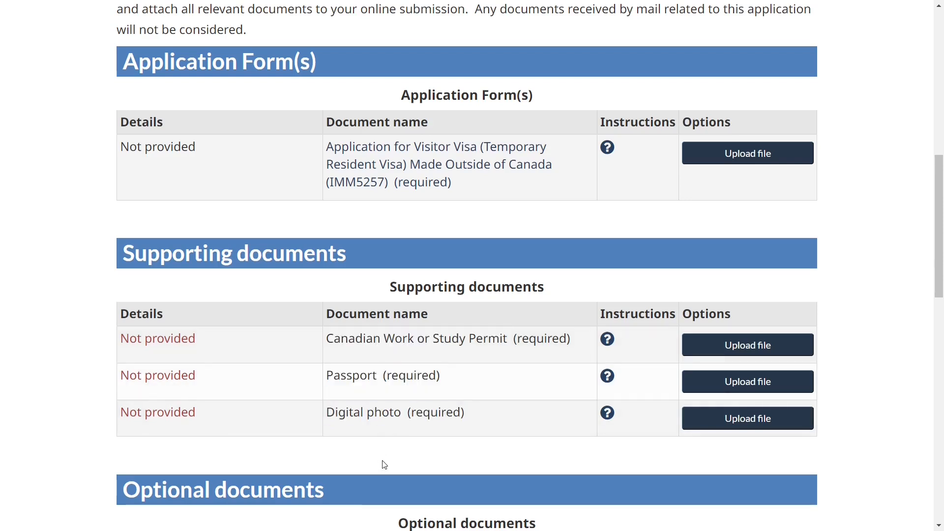
scroll(383, 463, down, 1)
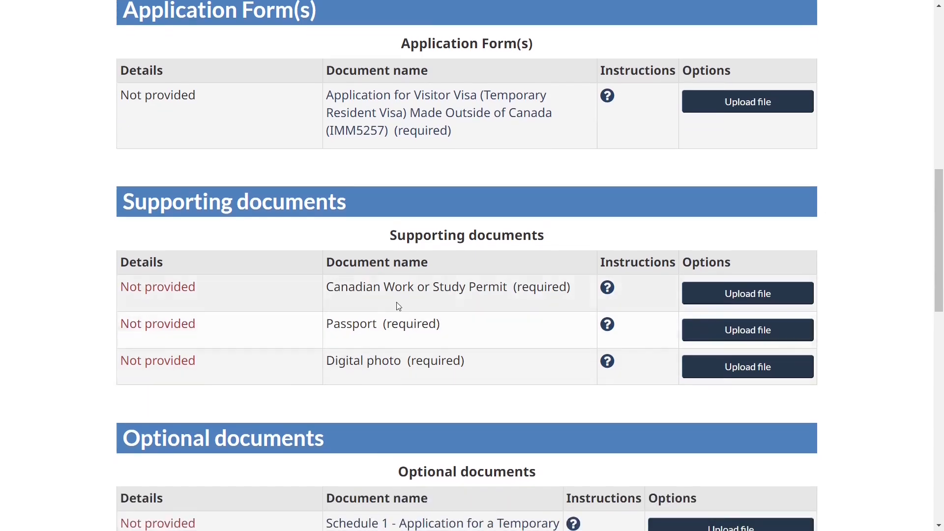
scroll(379, 319, down, 1)
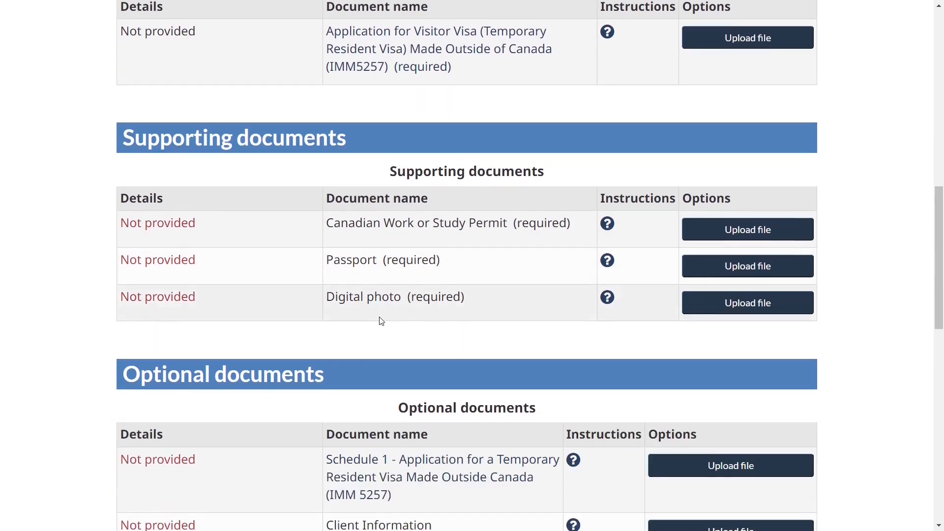
scroll(381, 321, up, 3)
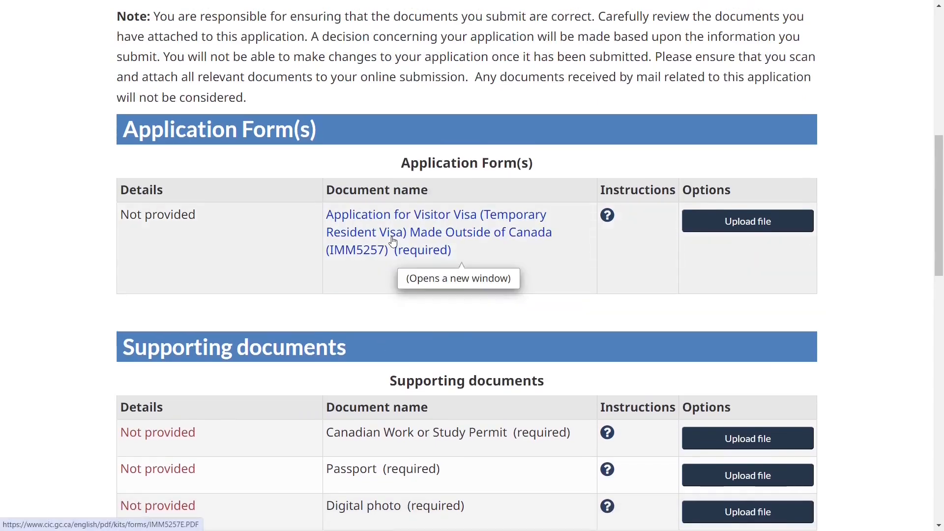
Open the IMM5257 visitor visa application form and bring up the page's Save as menu
click(392, 240)
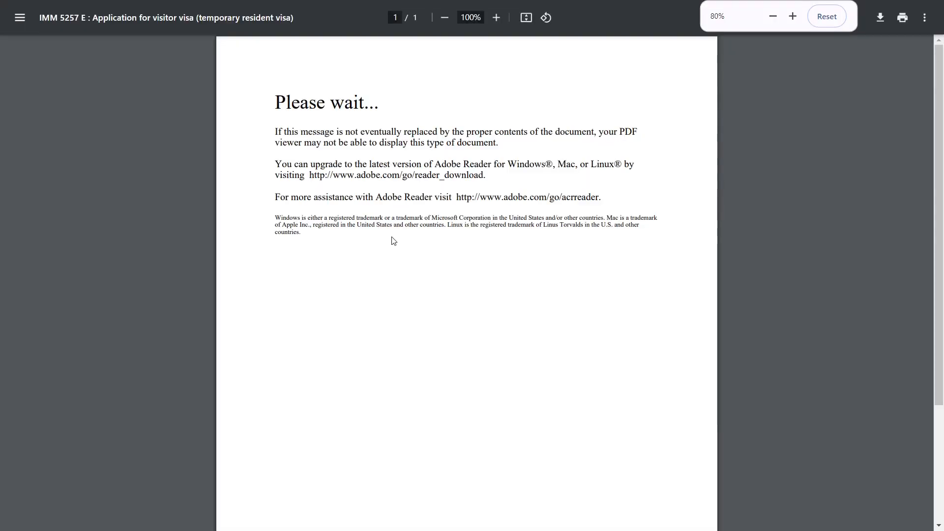
right_click(394, 239)
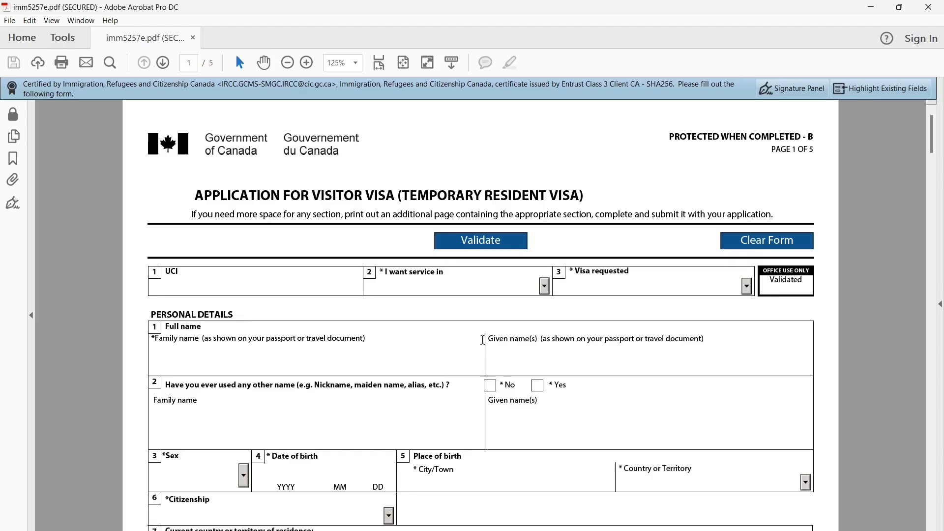
scroll(482, 344, down, 6)
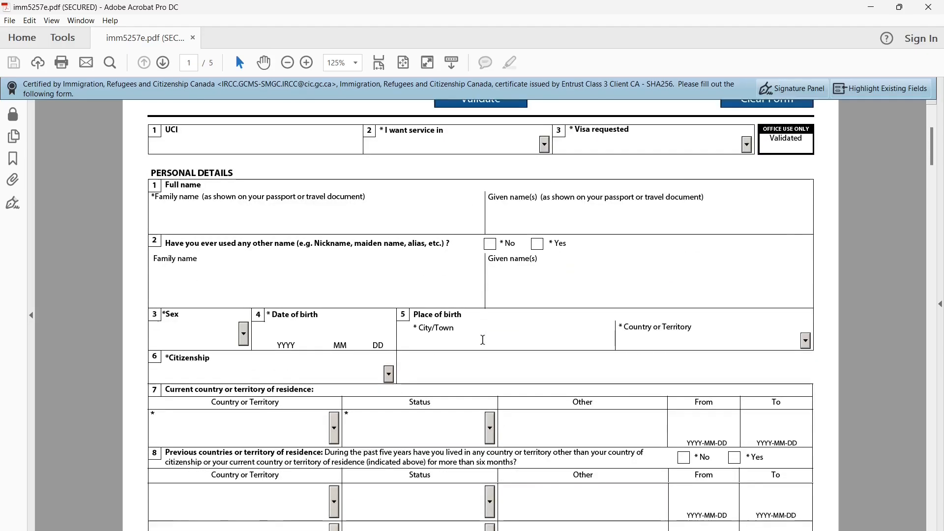
Point out the UCI label and its value 12345678 at the top of imm5257e.pdf page 1
scroll(483, 345, down, 3)
scroll(483, 344, up, 8)
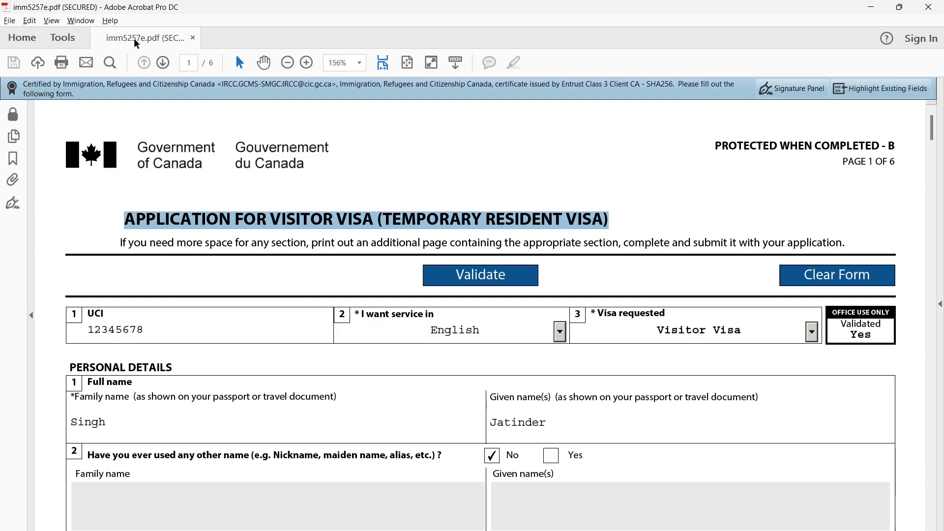
click(343, 176)
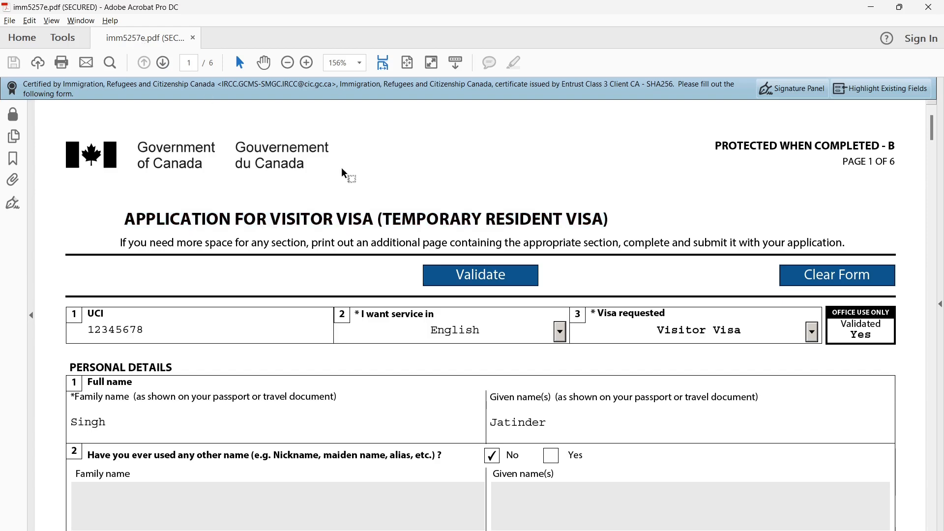
scroll(301, 411, down, 3)
scroll(302, 410, up, 4)
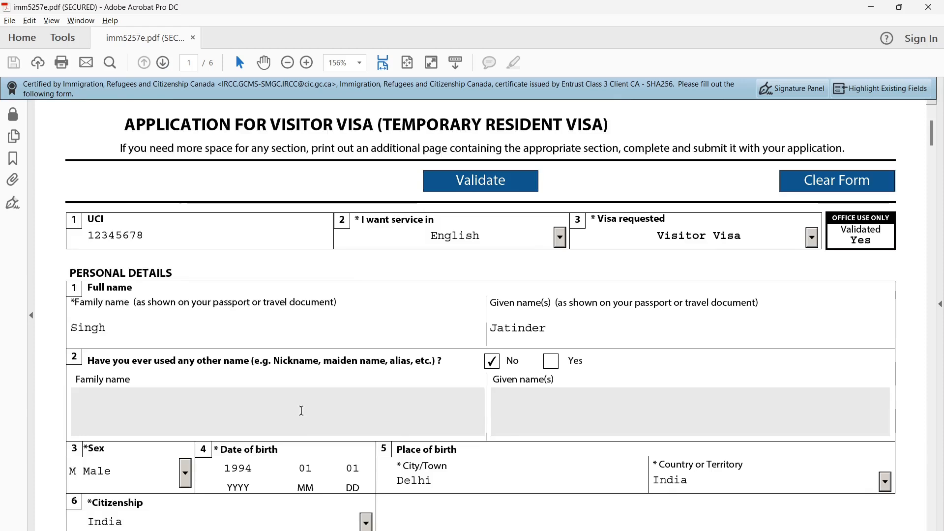
double_click(99, 290)
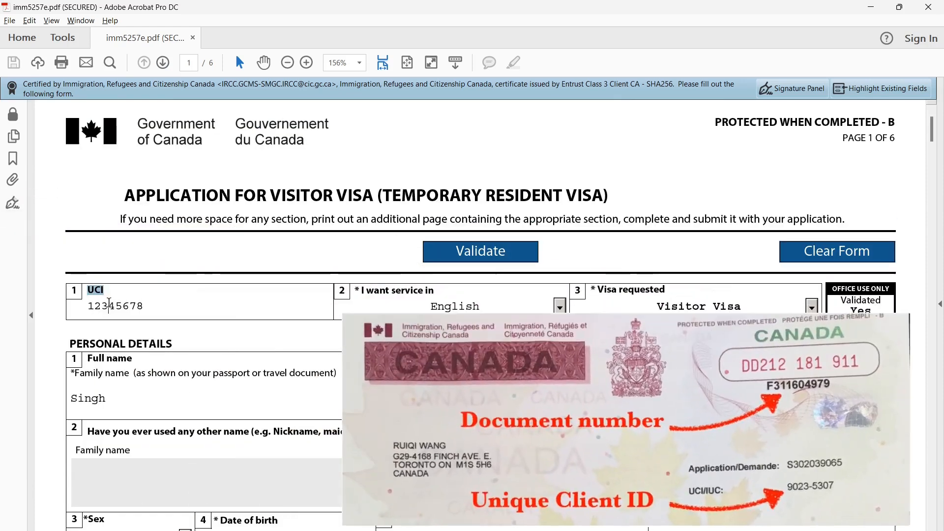
double_click(109, 304)
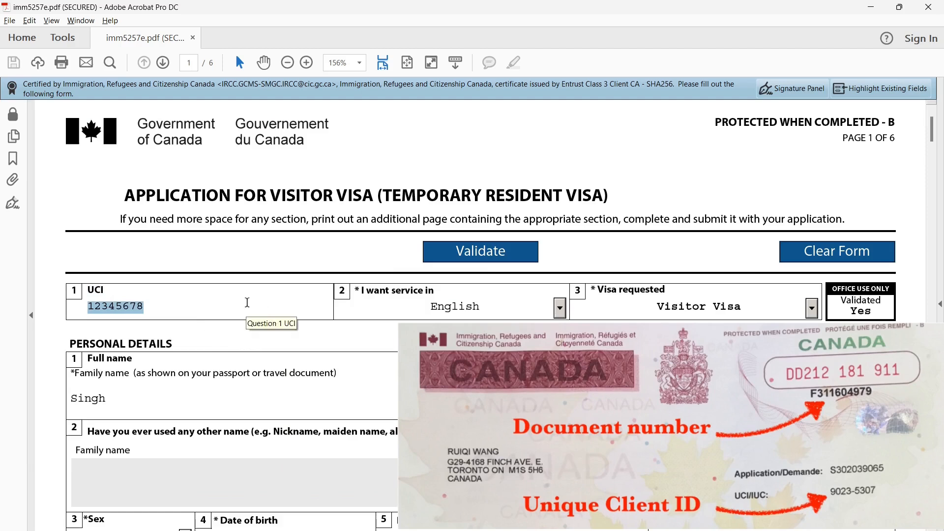
scroll(247, 303, down, 1)
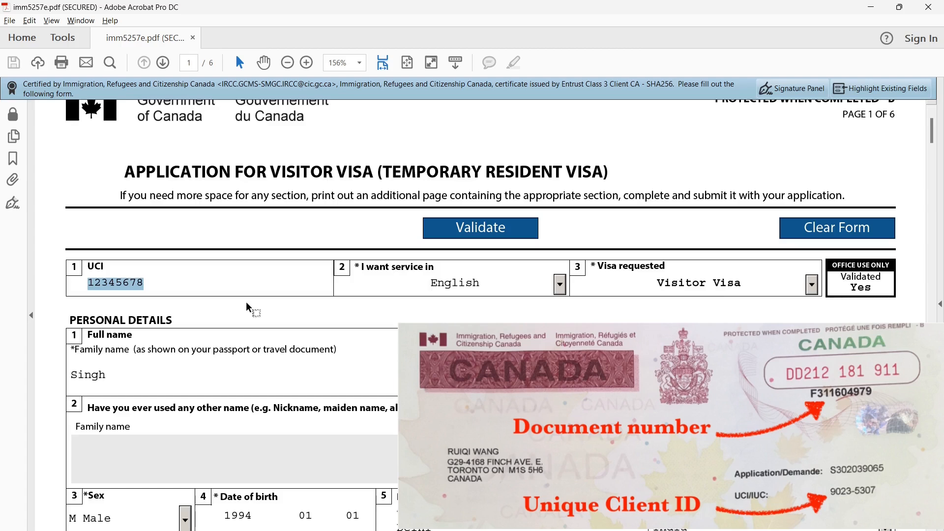
click(294, 323)
double_click(410, 268)
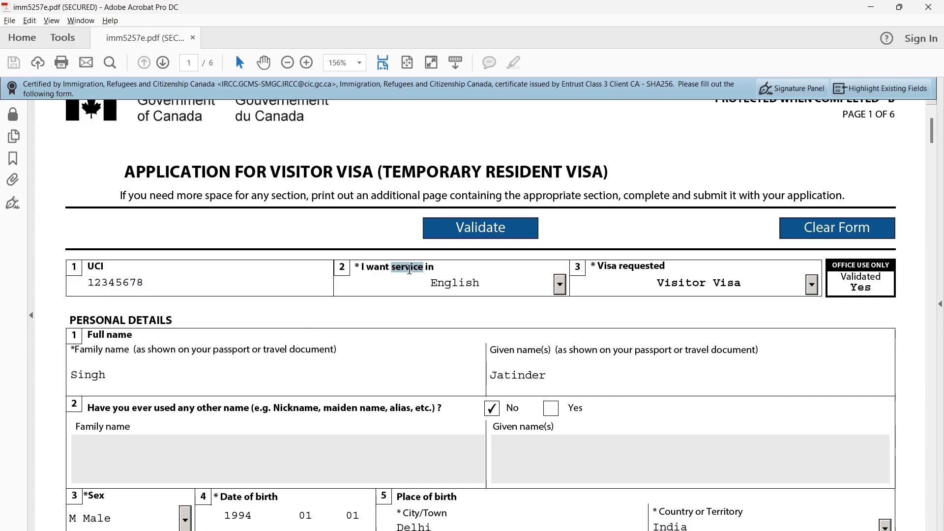
click(561, 286)
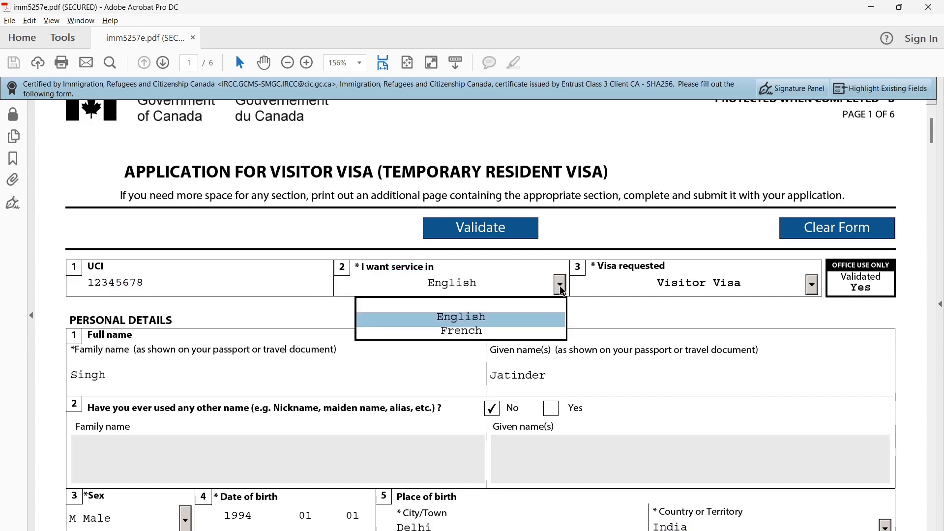
click(536, 317)
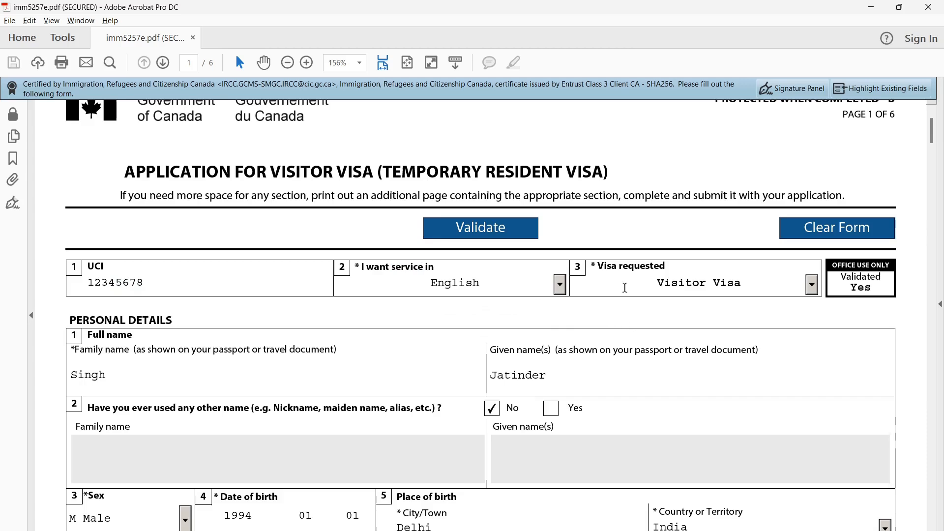
drag(599, 266, 667, 266)
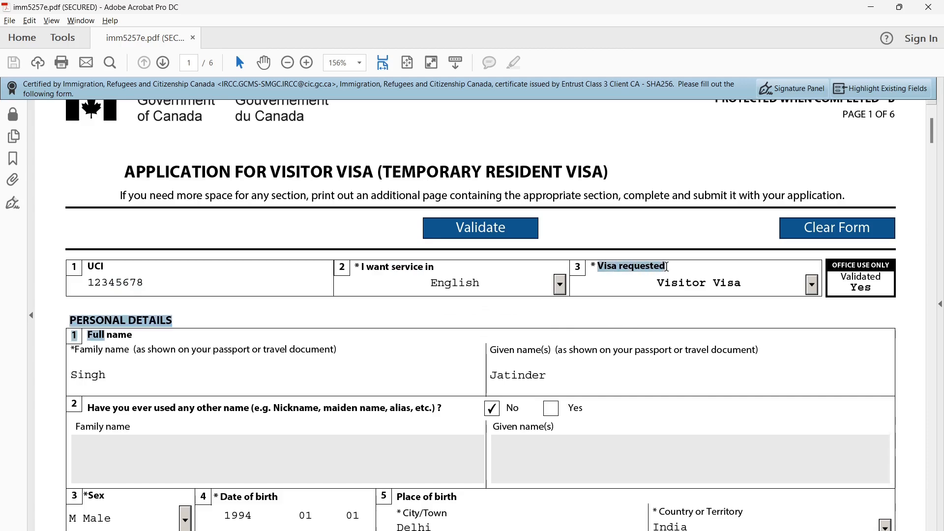
click(667, 266)
click(812, 285)
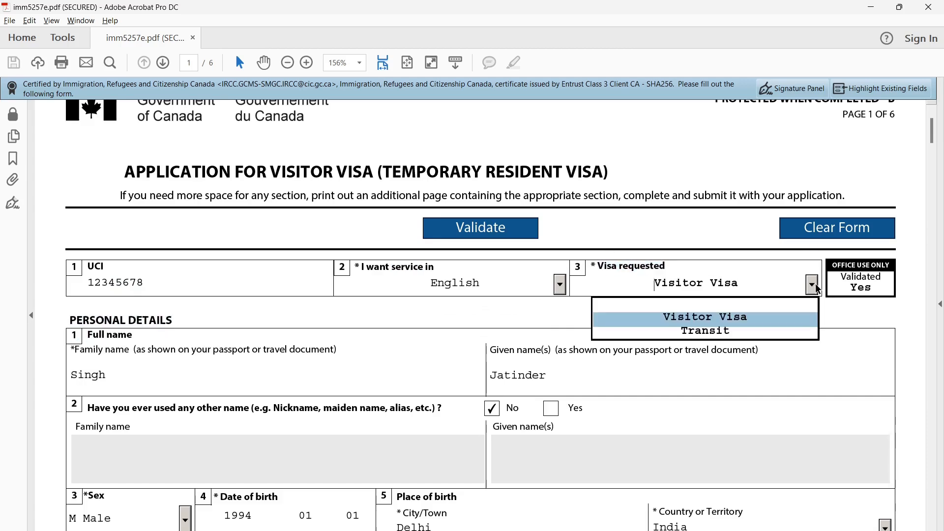
click(792, 318)
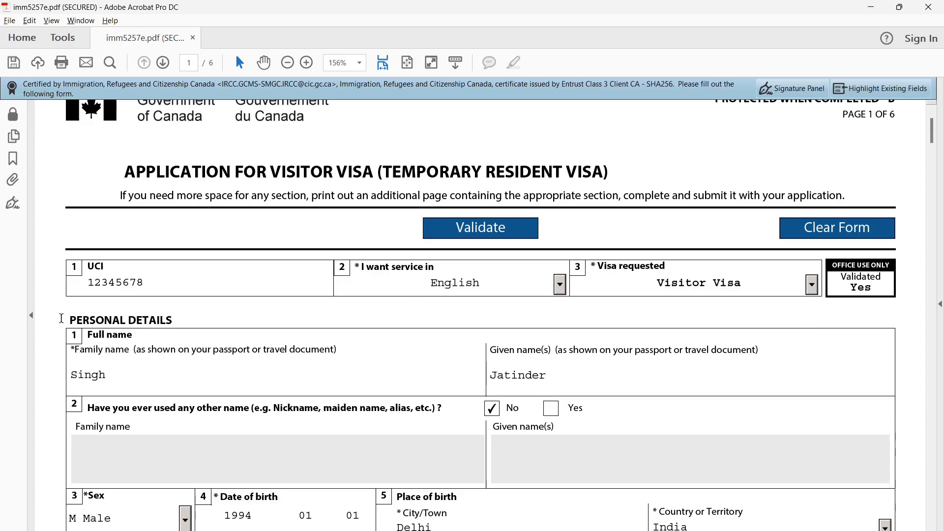
drag(70, 321, 164, 319)
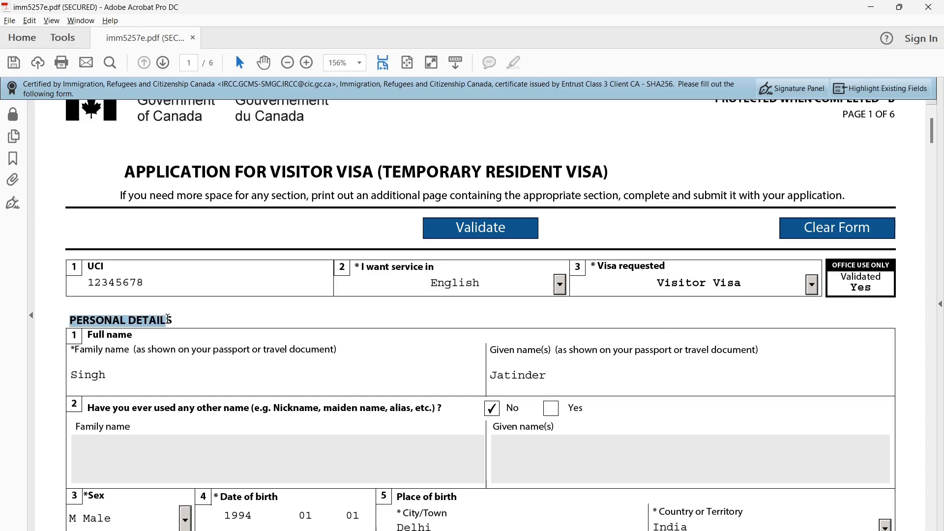
drag(106, 338, 131, 338)
click(99, 337)
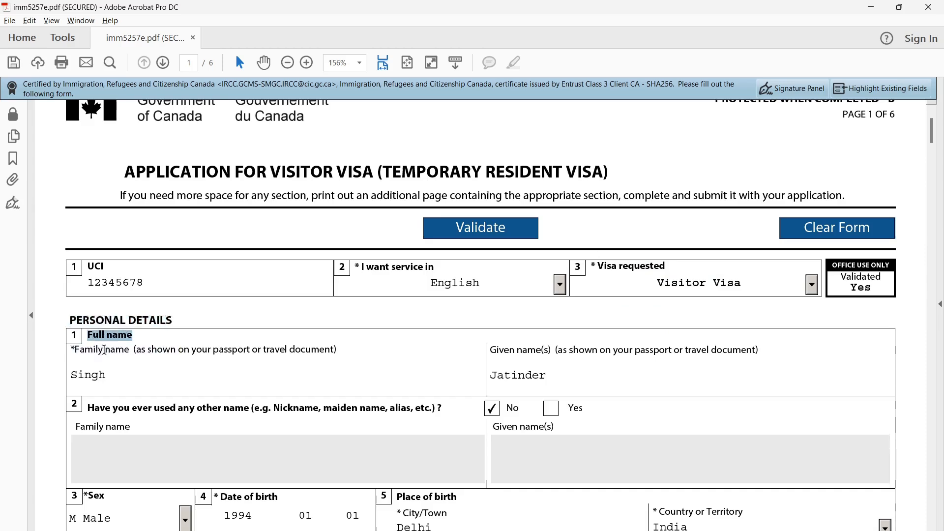
click(95, 350)
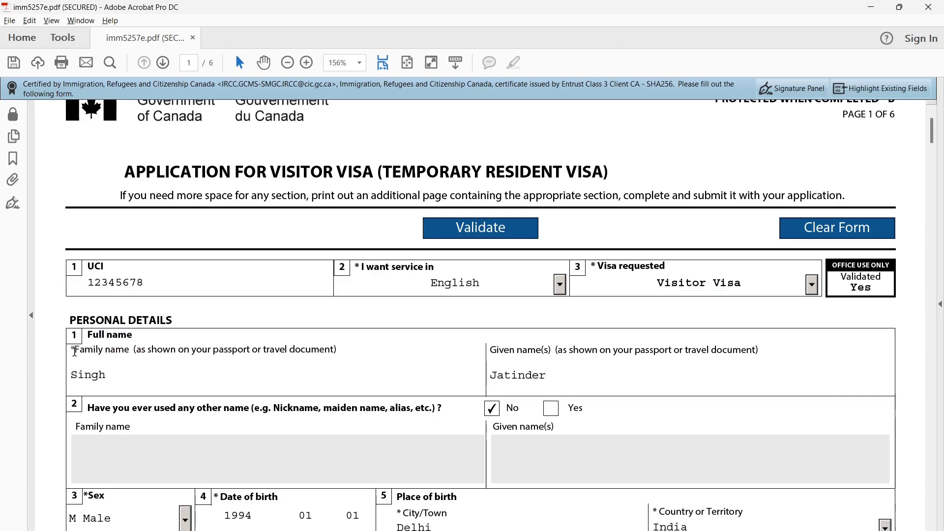
drag(75, 351, 139, 351)
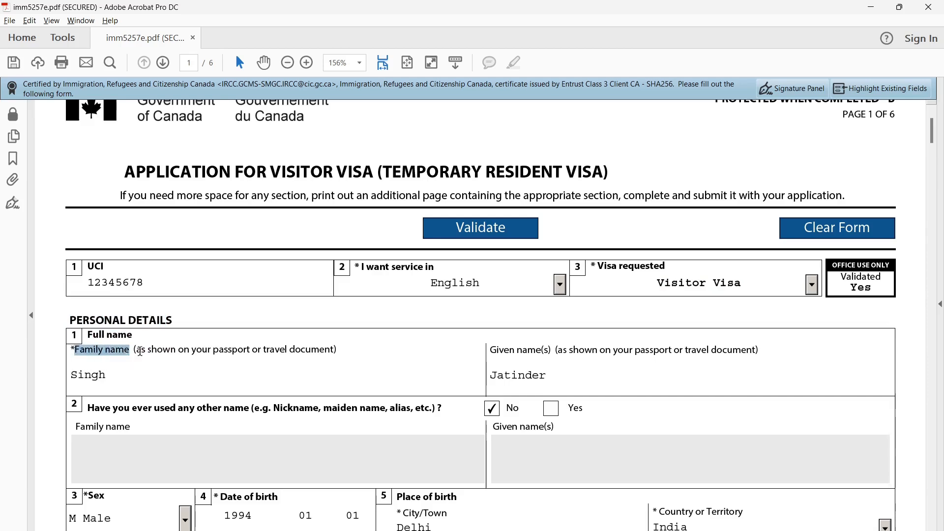
click(521, 354)
drag(492, 351, 541, 351)
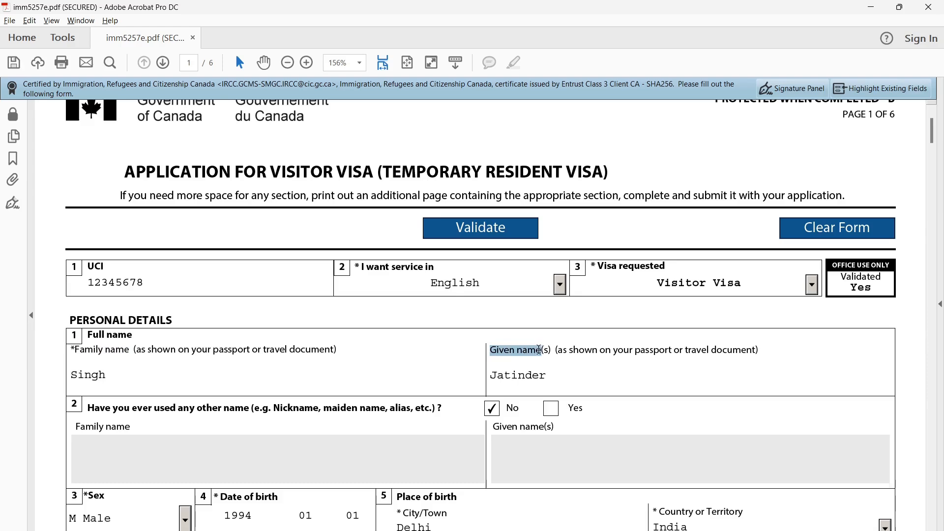
click(523, 359)
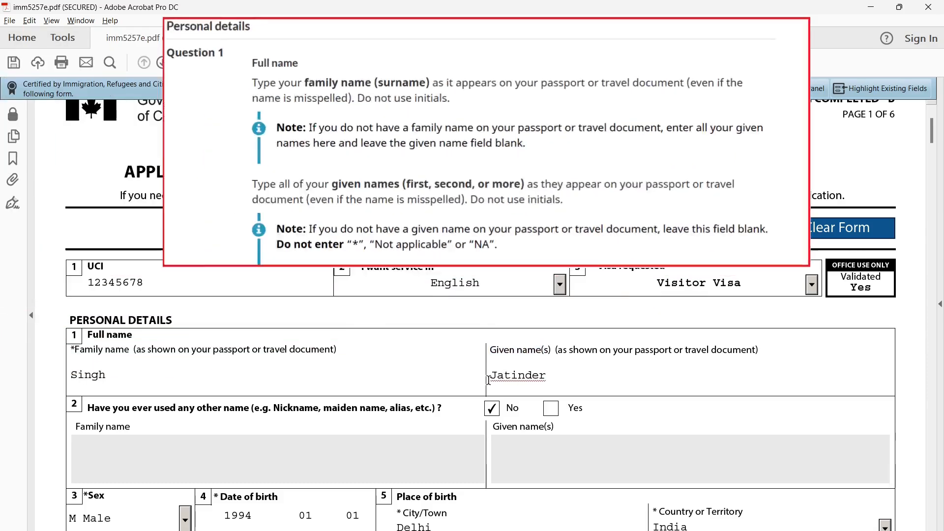
click(461, 341)
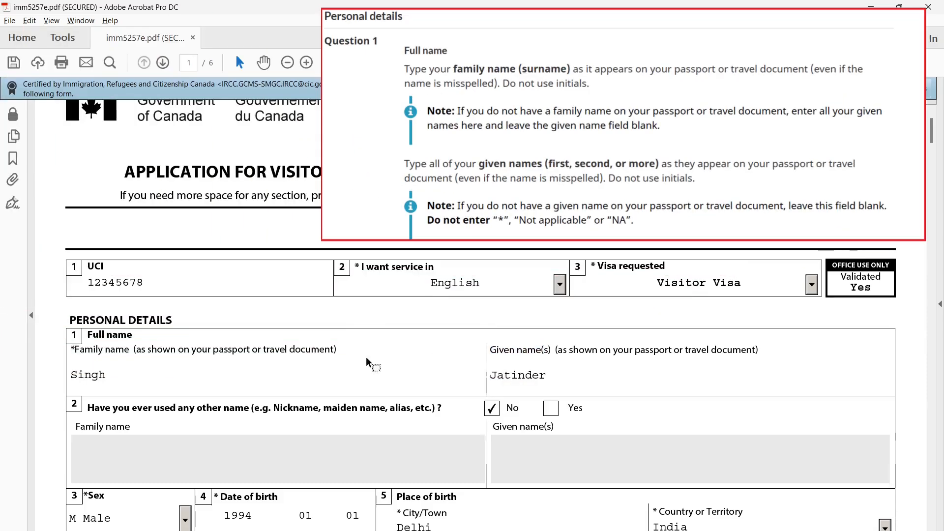
drag(83, 351, 111, 348)
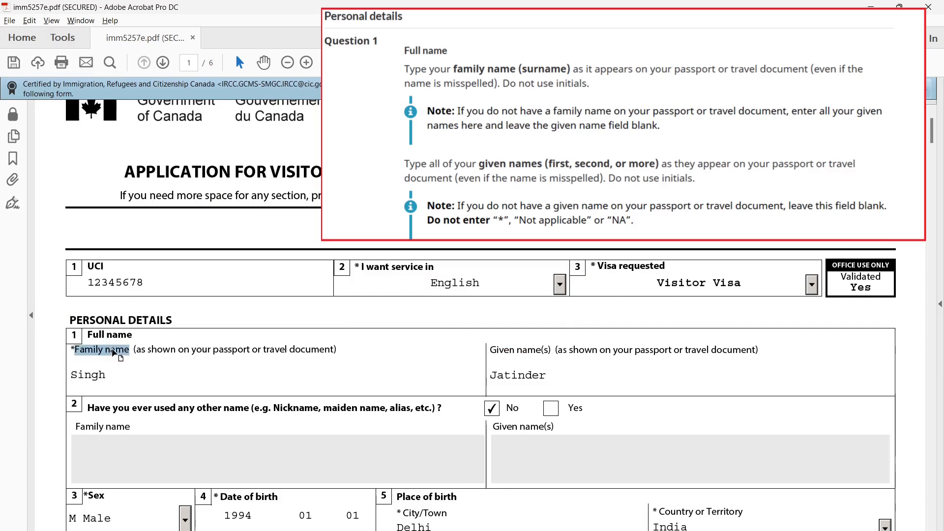
drag(491, 351, 541, 359)
click(443, 343)
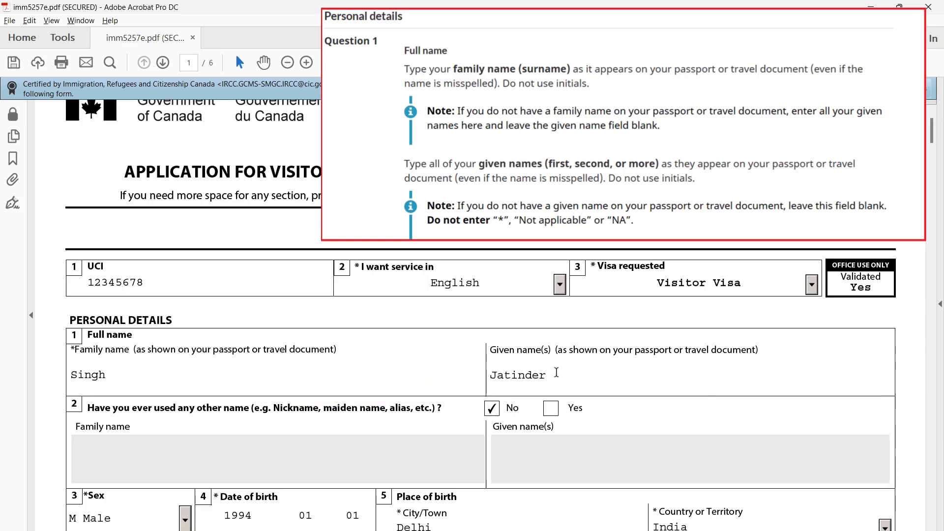
drag(89, 408, 236, 414)
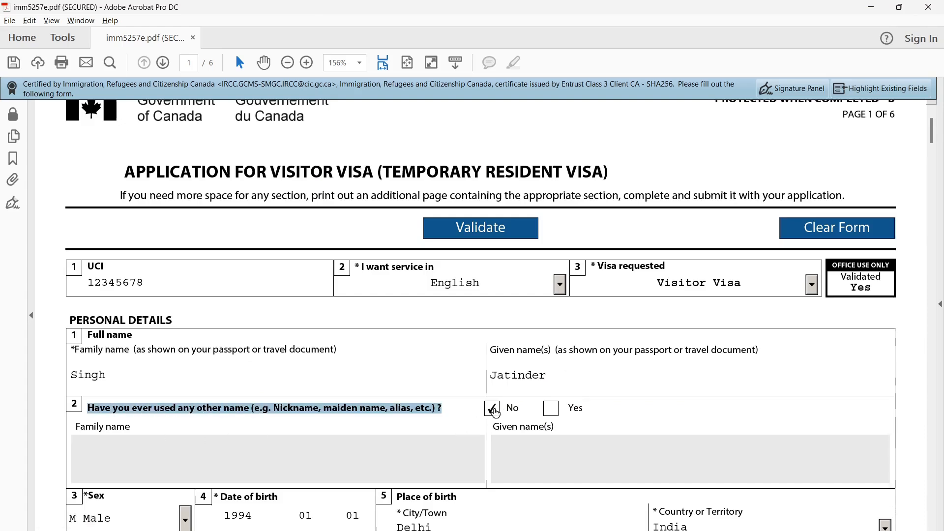
scroll(495, 412, down, 3)
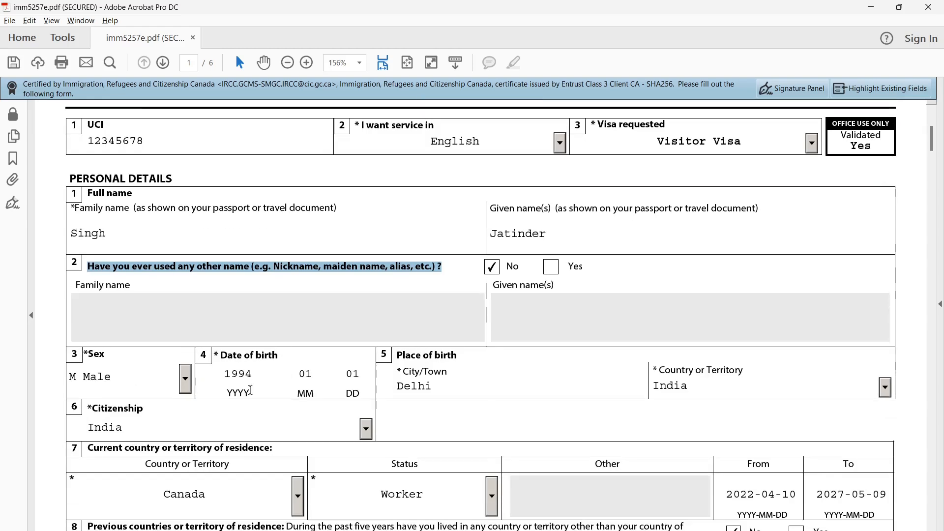
double_click(416, 356)
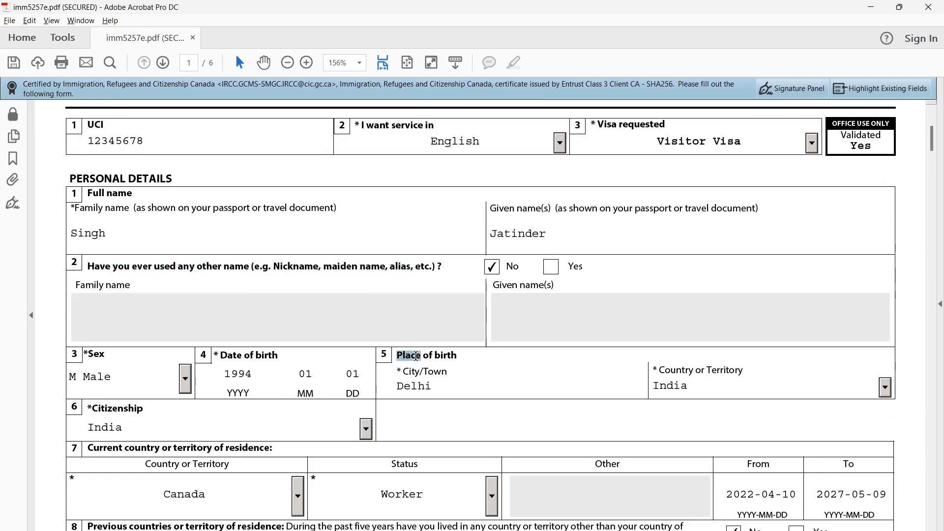
double_click(688, 370)
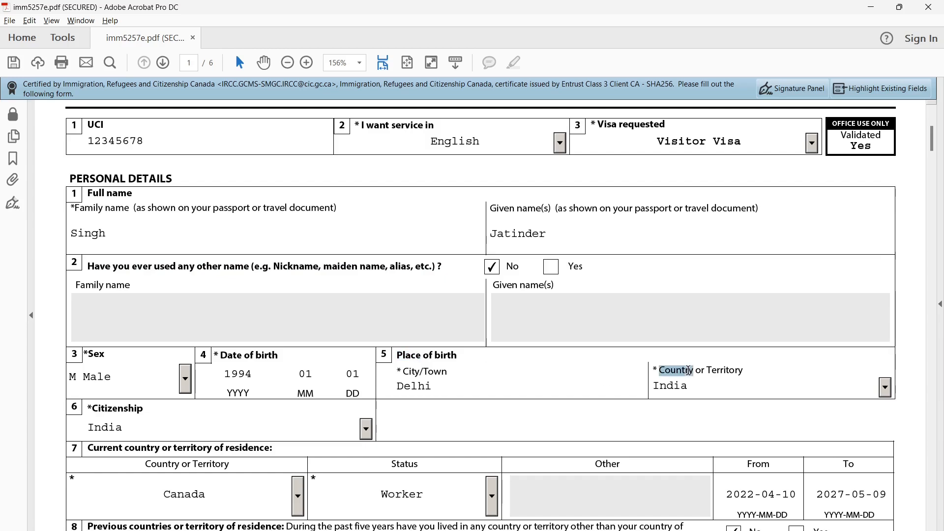
click(885, 385)
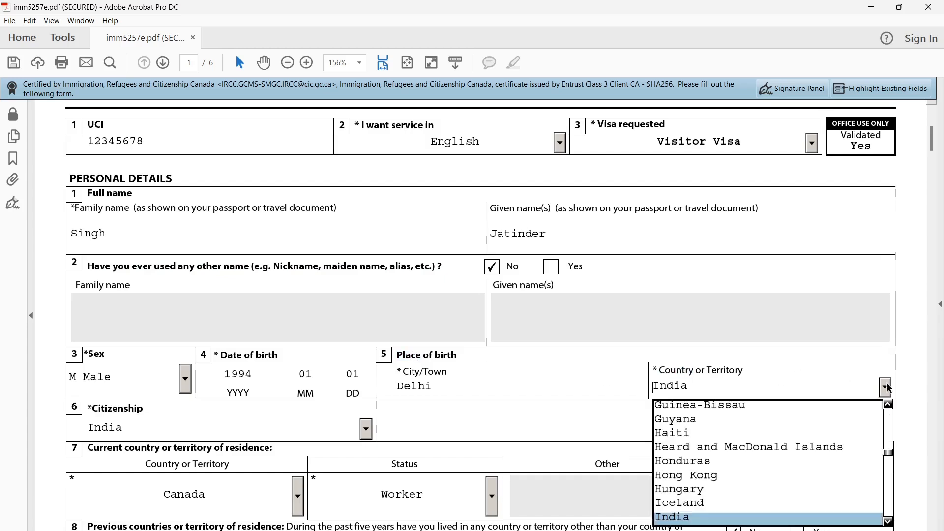
click(887, 388)
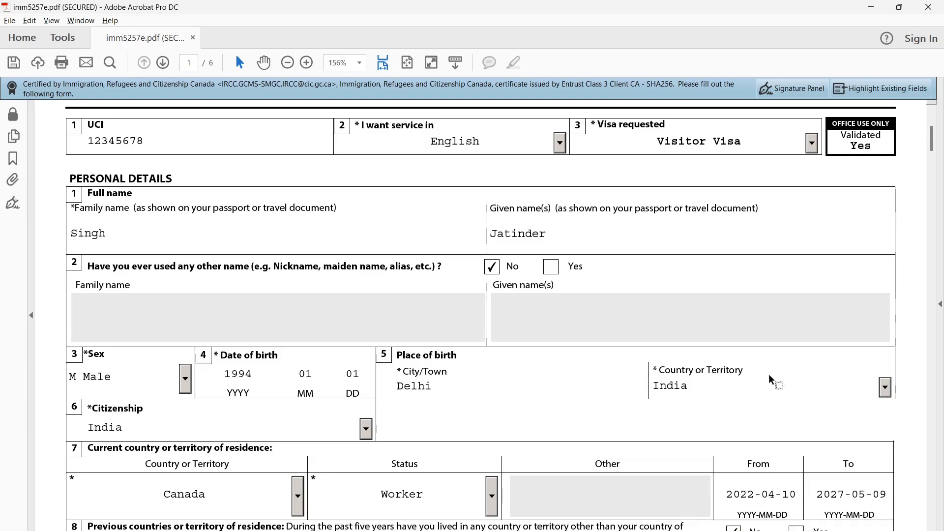
scroll(444, 405, down, 1)
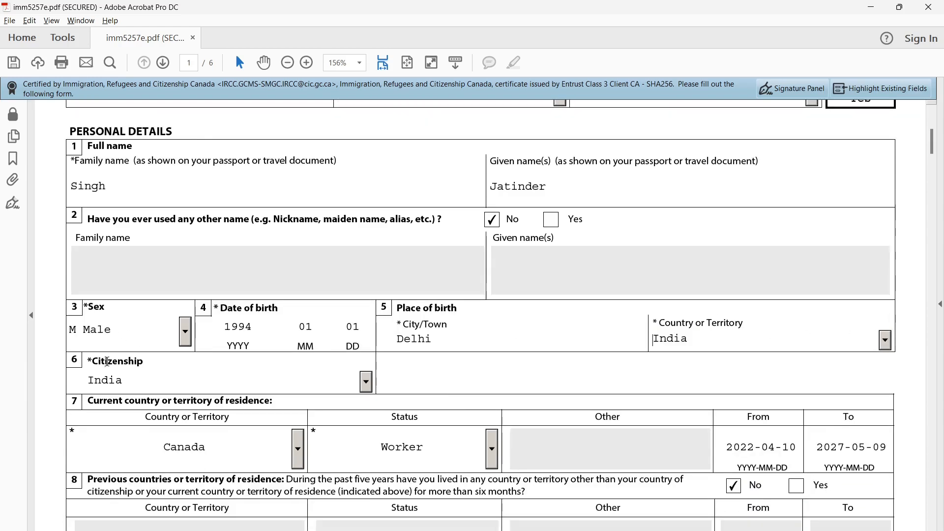
double_click(105, 363)
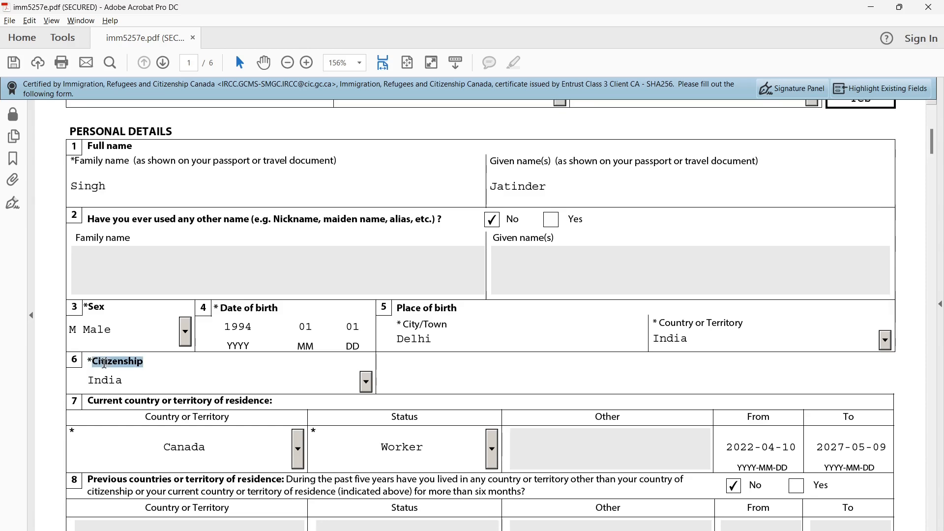
click(365, 386)
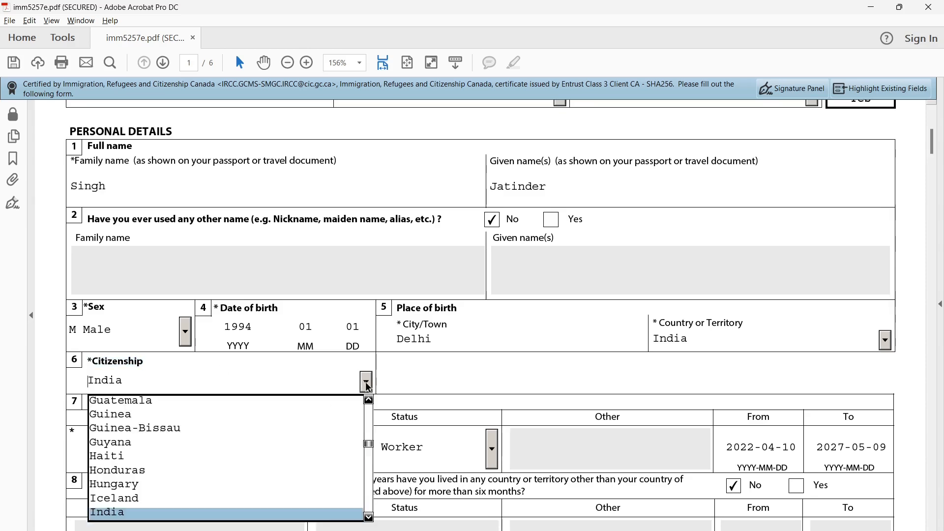
click(260, 510)
scroll(308, 414, down, 3)
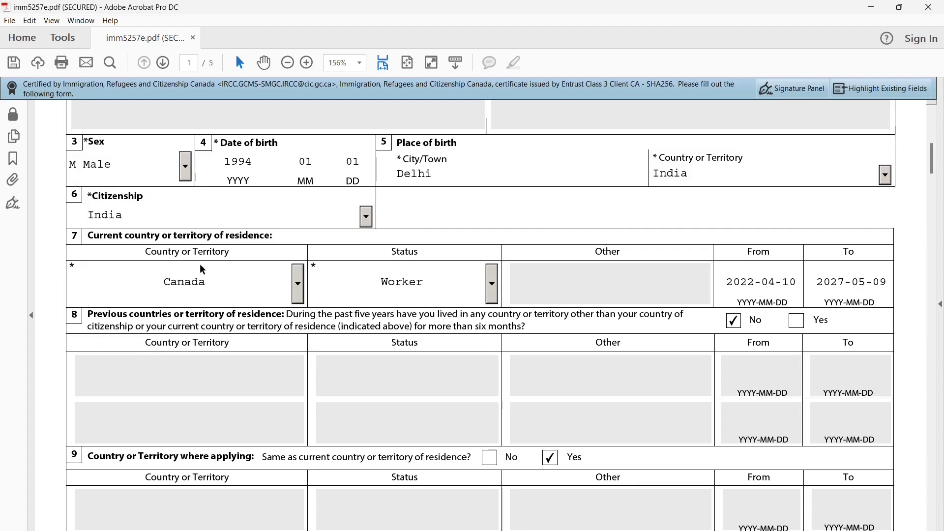
double_click(113, 238)
click(136, 235)
double_click(137, 236)
click(301, 302)
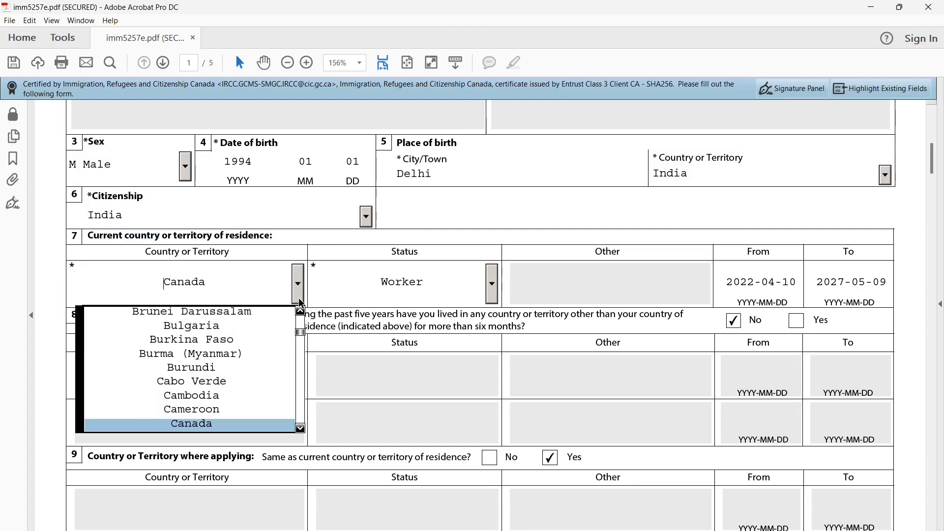
click(228, 428)
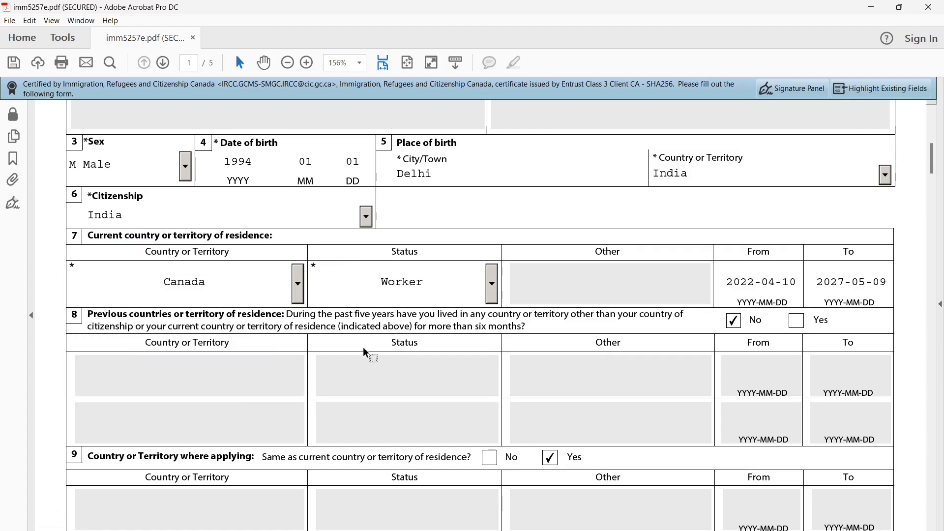
click(491, 276)
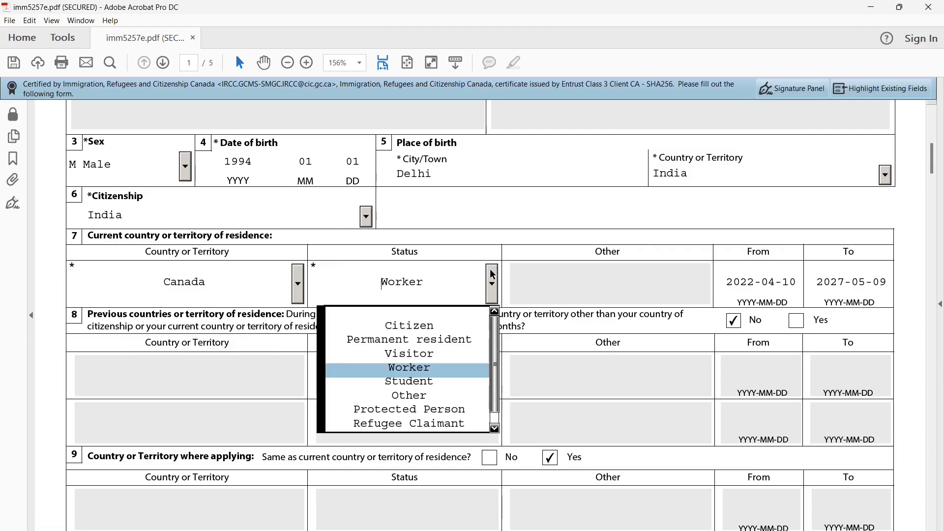
click(426, 369)
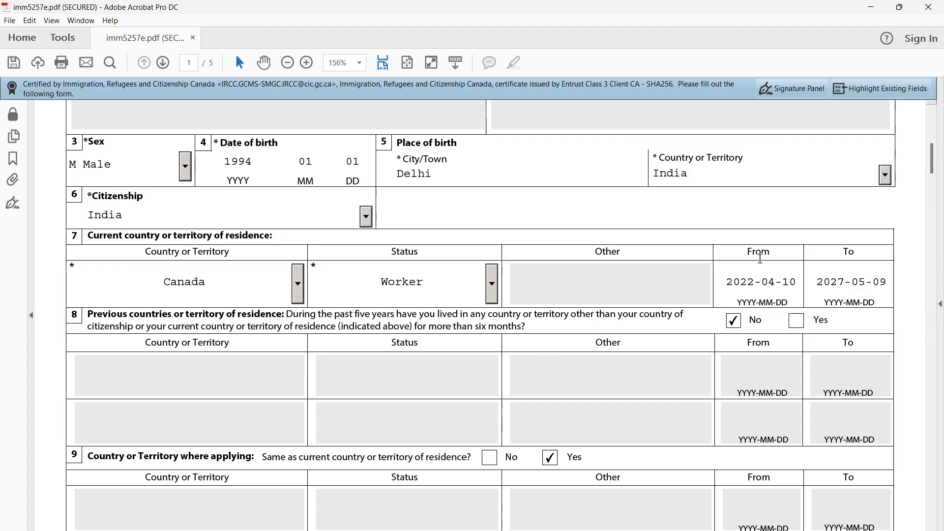
double_click(760, 254)
click(745, 284)
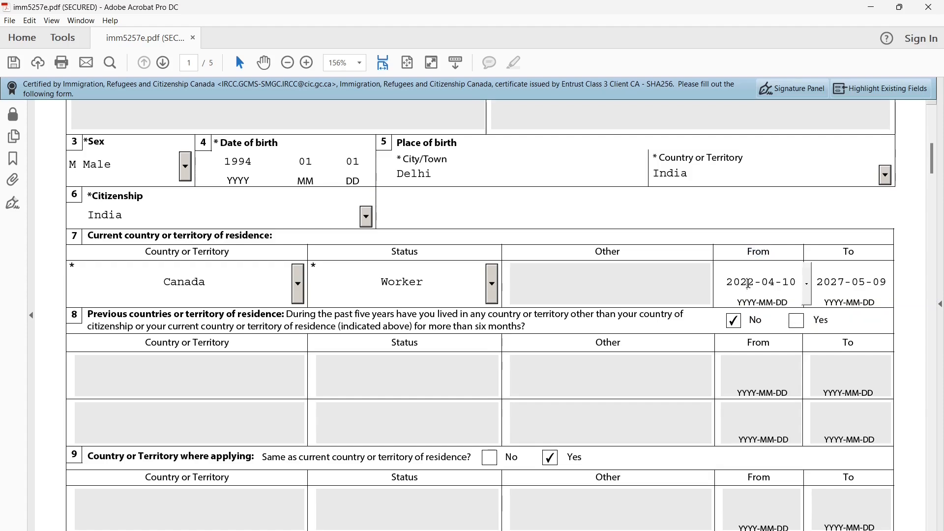
click(851, 252)
double_click(851, 251)
click(849, 283)
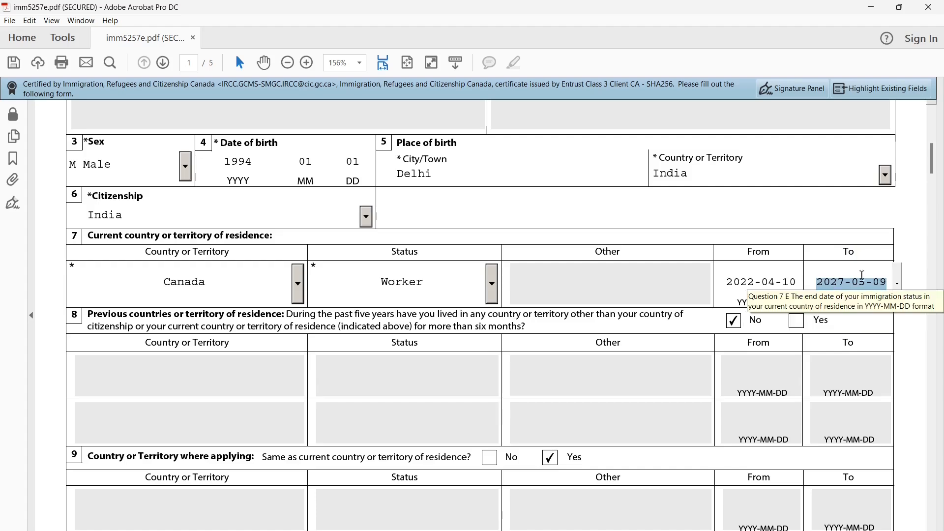
click(339, 321)
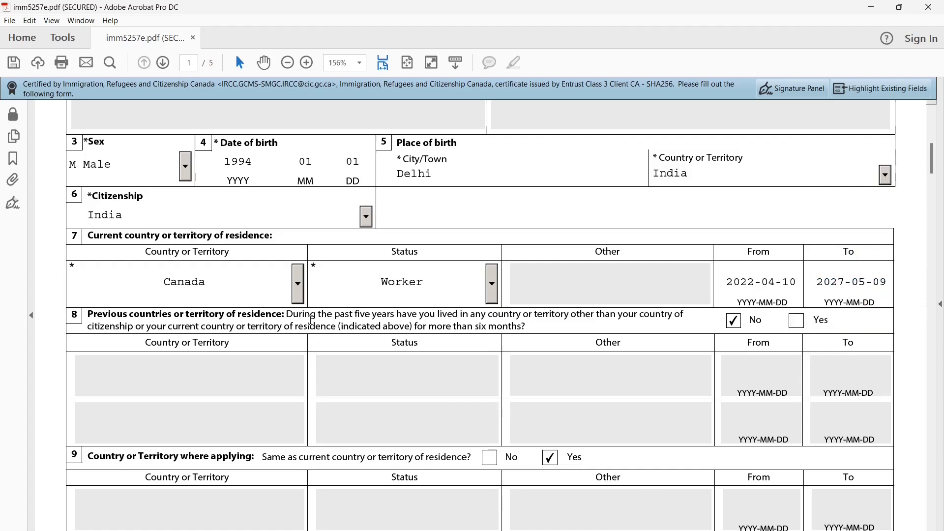
drag(104, 314, 213, 315)
drag(288, 317, 675, 312)
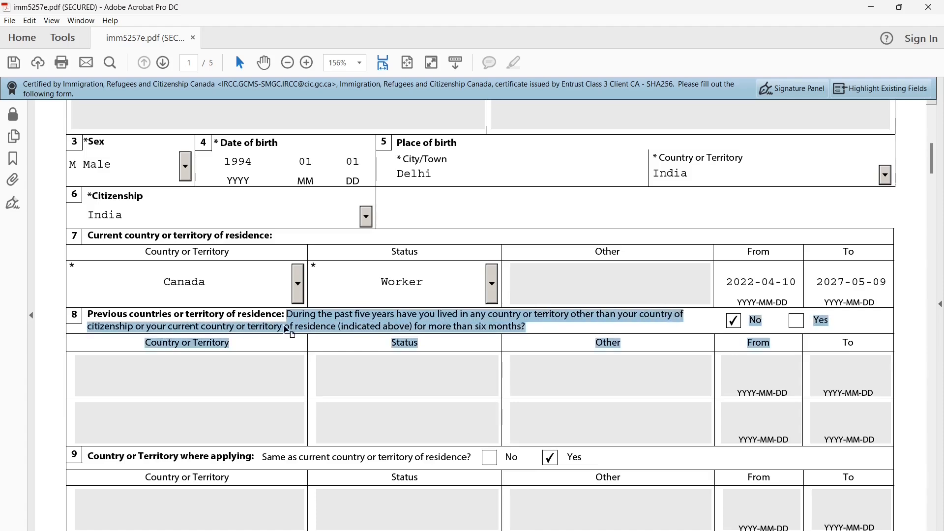
click(445, 332)
double_click(443, 328)
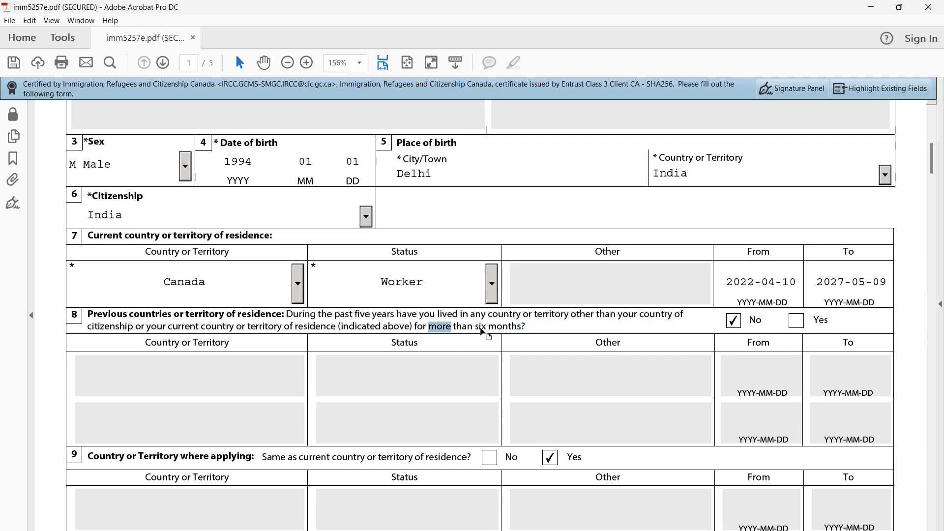
click(734, 322)
scroll(433, 386, down, 5)
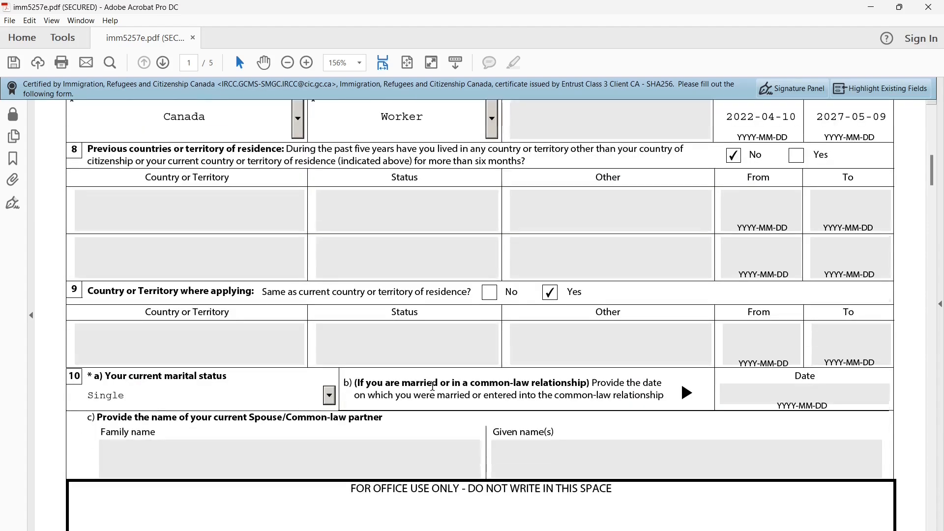
double_click(107, 291)
double_click(199, 291)
double_click(240, 295)
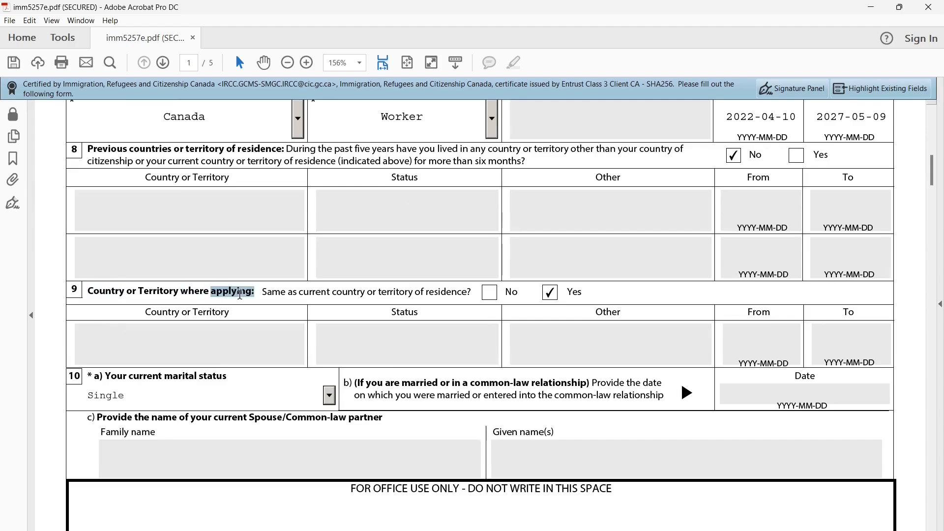
click(278, 294)
drag(266, 293, 353, 294)
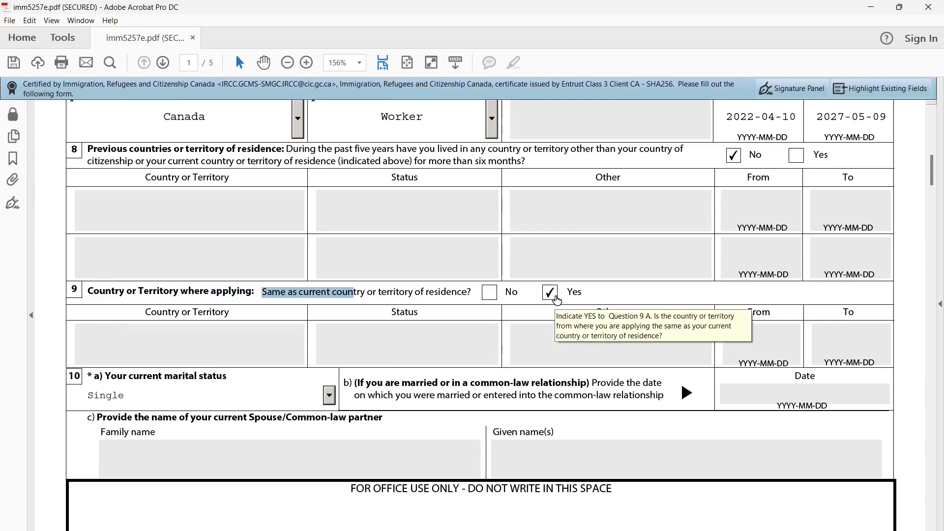
scroll(469, 334, down, 3)
scroll(469, 336, down, 1)
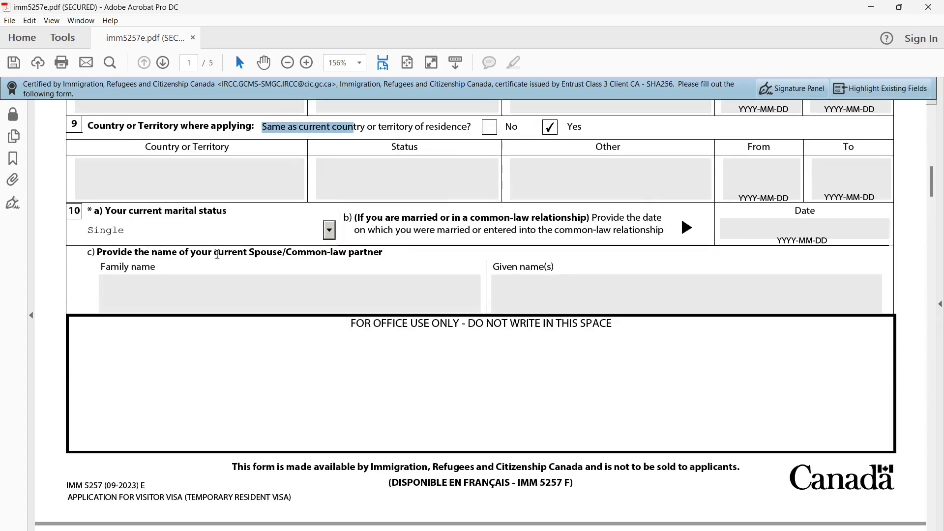
double_click(161, 212)
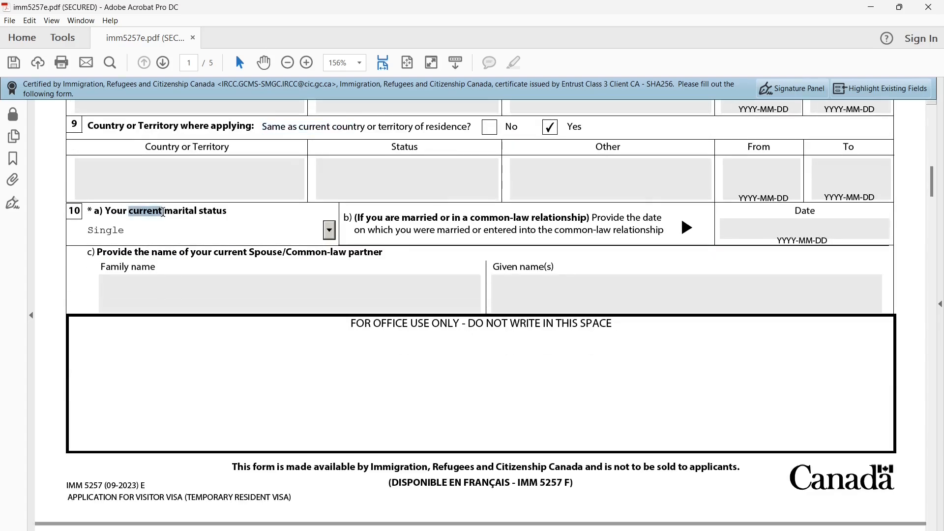
click(335, 229)
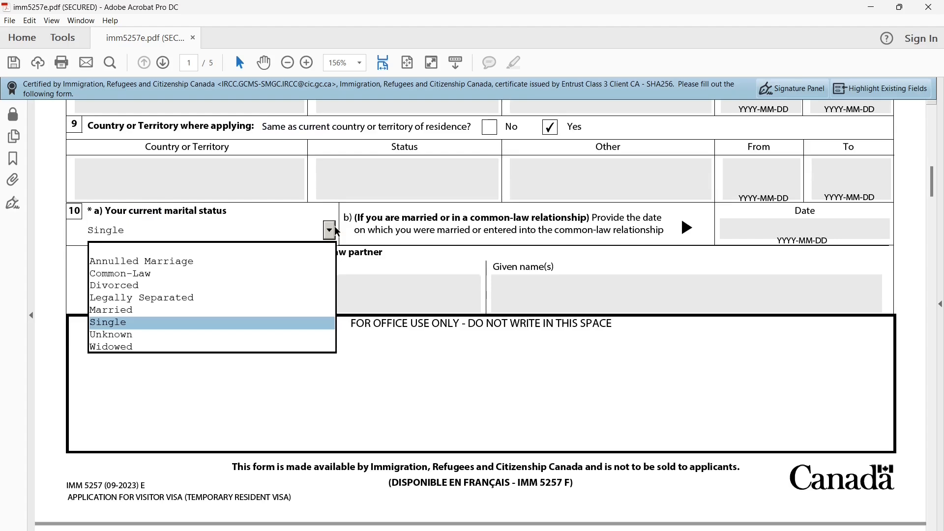
click(334, 227)
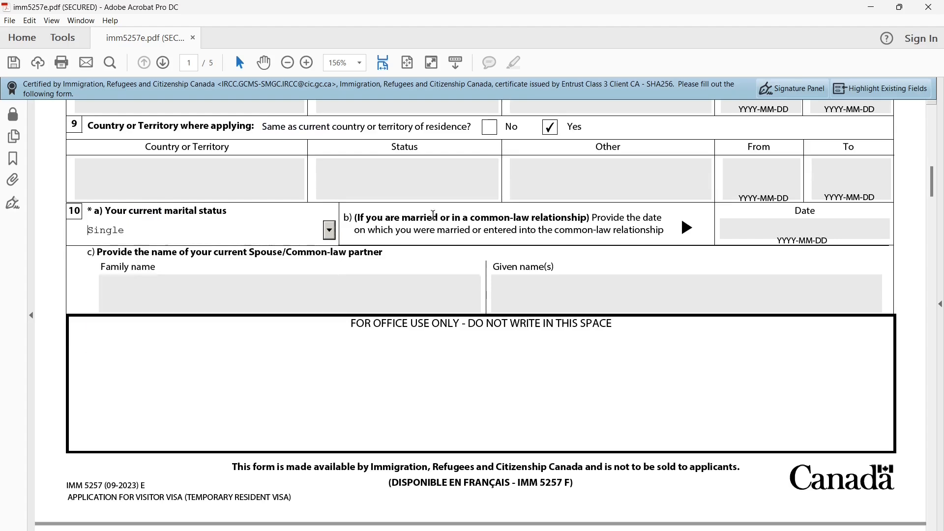
click(332, 228)
click(331, 229)
Review the Personal Details heading and question 11a, then reach the Language(s) section
scroll(680, 324, down, 6)
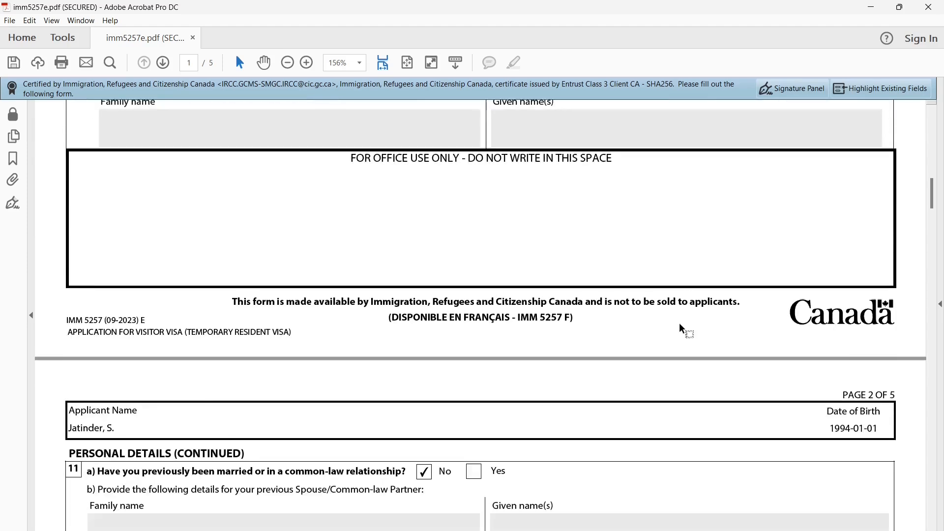
drag(69, 289, 171, 291)
drag(99, 306, 324, 307)
click(401, 347)
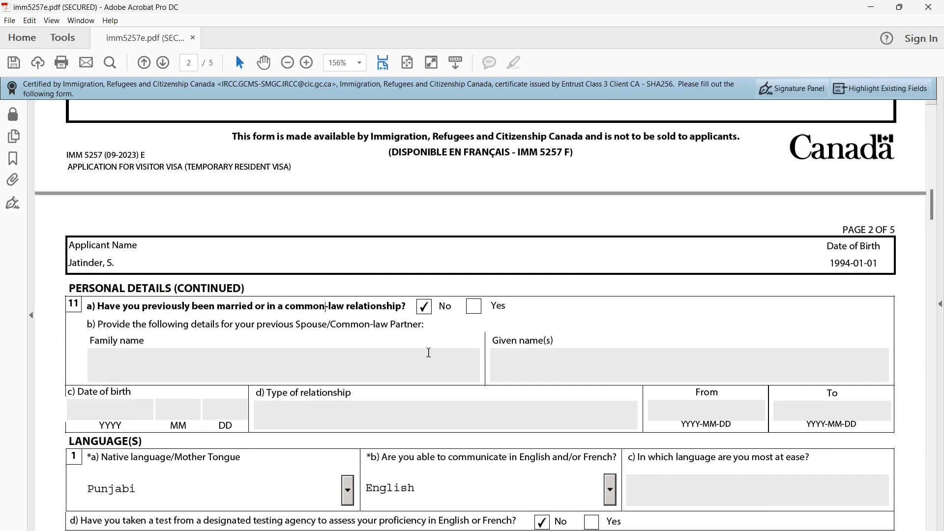
scroll(429, 352, down, 5)
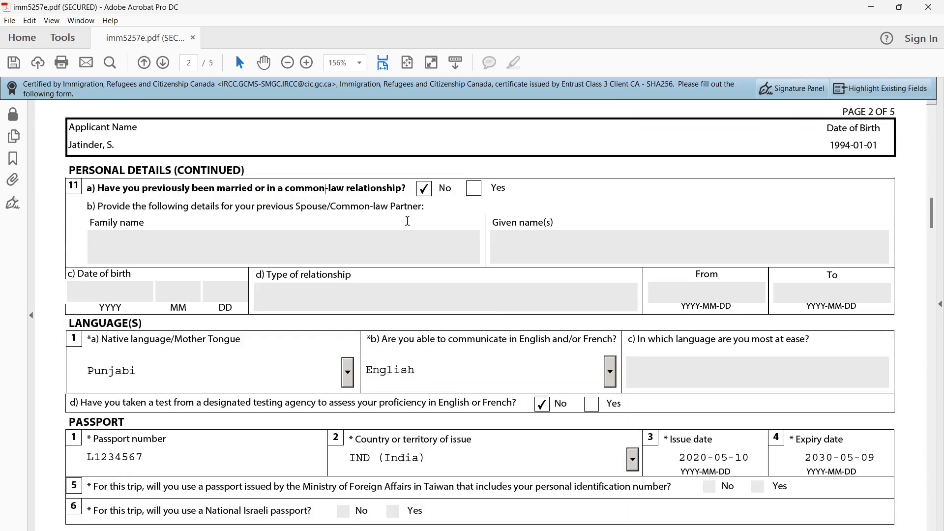
scroll(409, 221, down, 3)
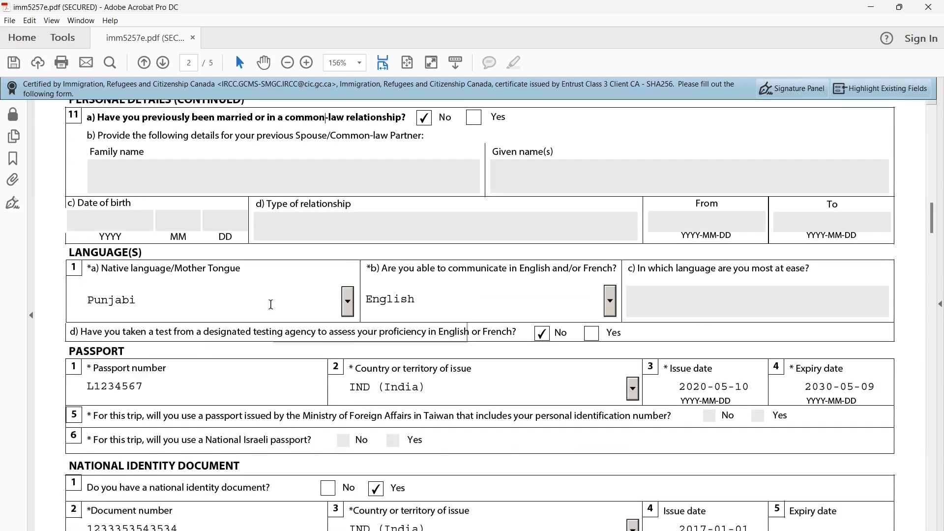
drag(81, 252, 120, 251)
click(226, 245)
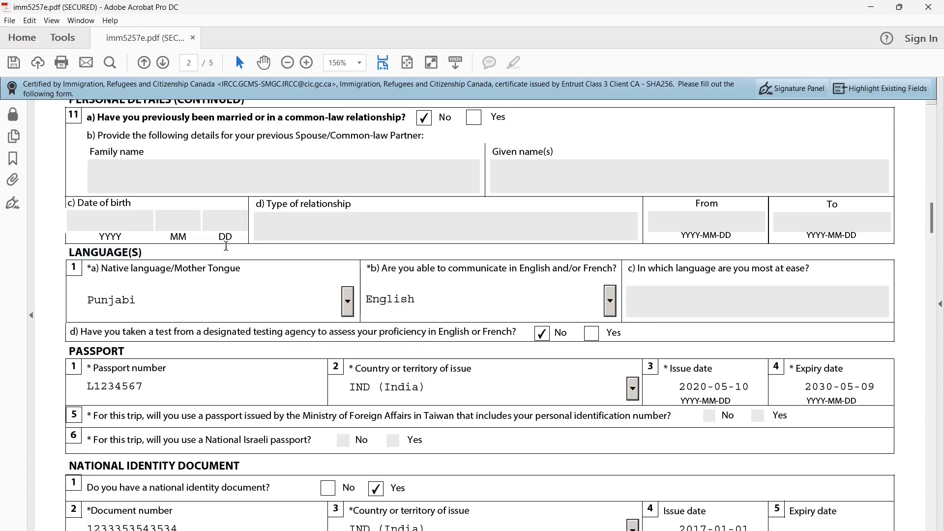
Keep Punjabi as native language, choose English for communication, and check the language test question
click(351, 305)
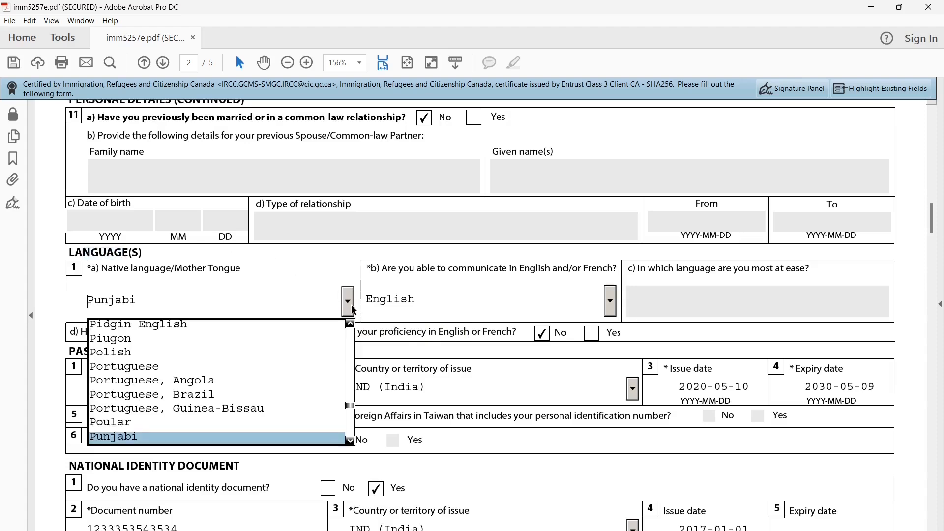
click(351, 304)
drag(383, 269, 545, 268)
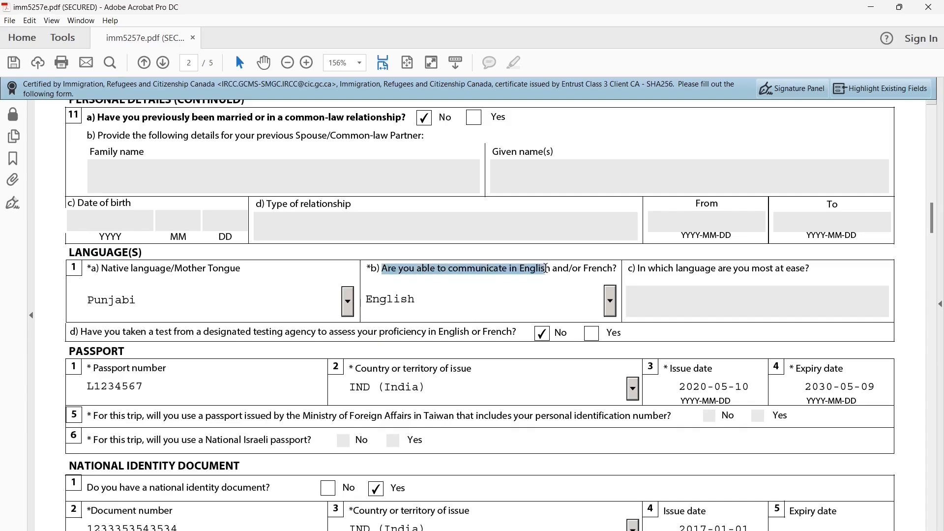
click(611, 301)
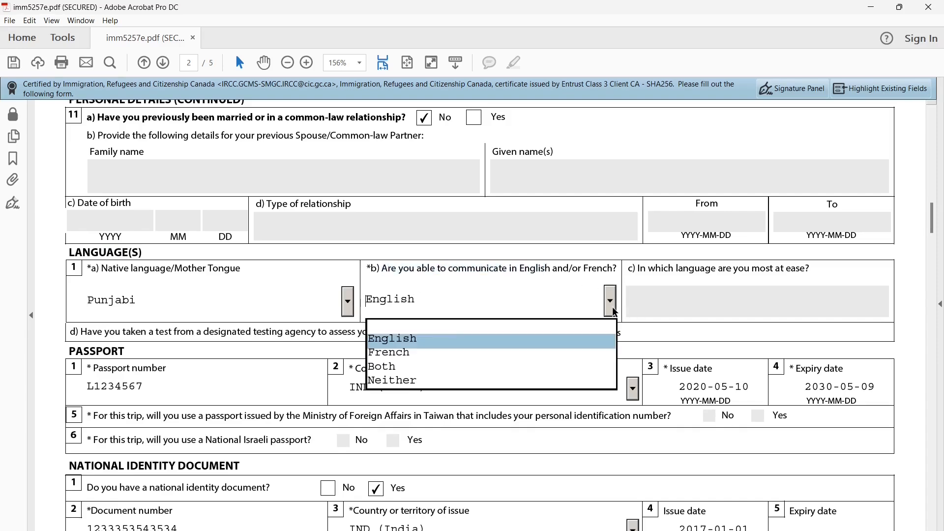
click(565, 343)
scroll(672, 309, down, 3)
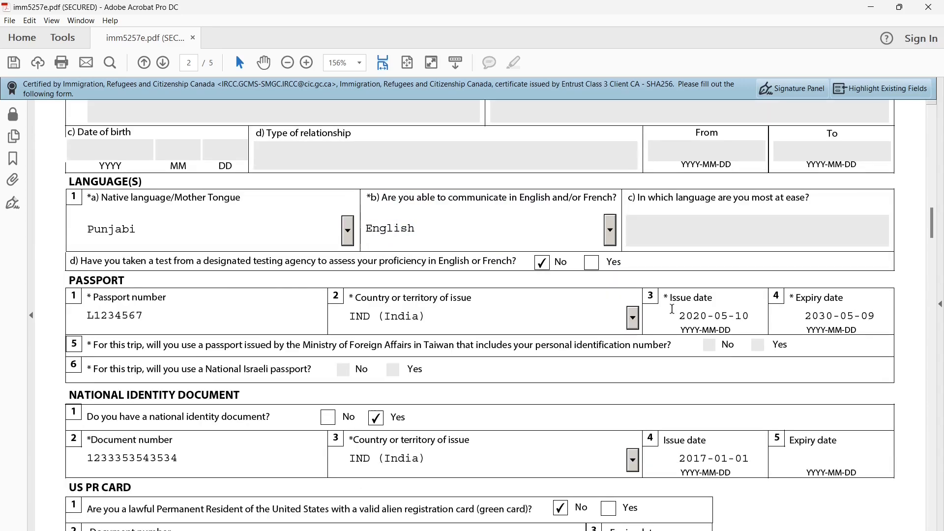
drag(219, 261, 448, 260)
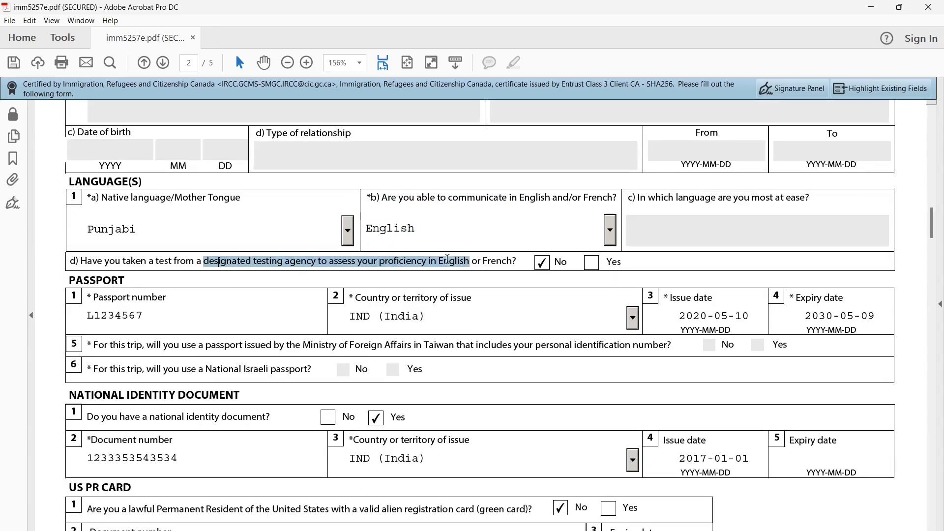
click(656, 269)
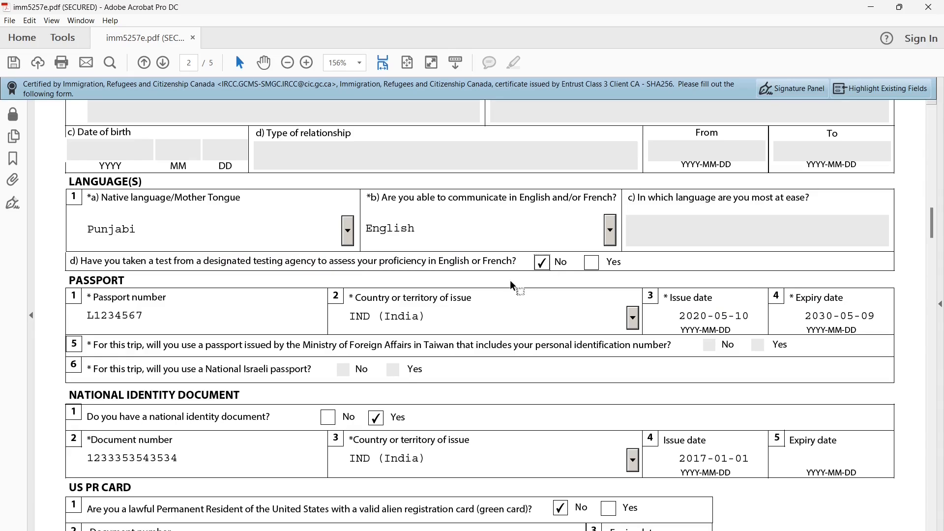
scroll(511, 280, down, 3)
drag(169, 228, 93, 228)
drag(355, 227, 466, 229)
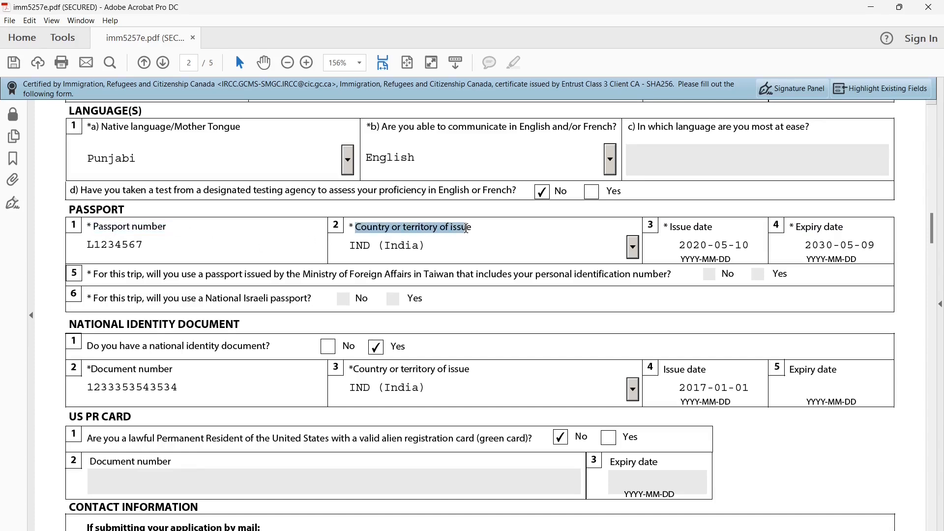
click(517, 229)
drag(670, 227, 708, 229)
drag(795, 229, 832, 229)
click(844, 229)
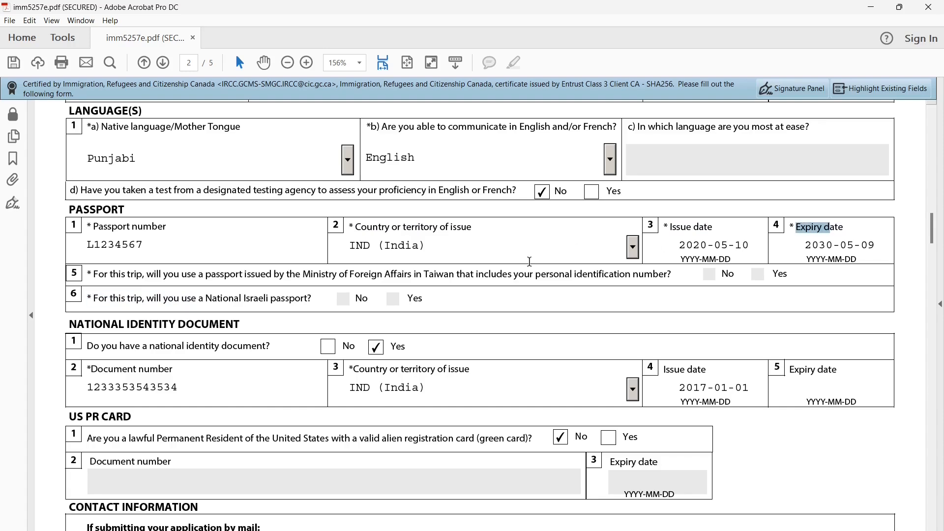
drag(490, 299, 489, 298)
scroll(454, 321, down, 3)
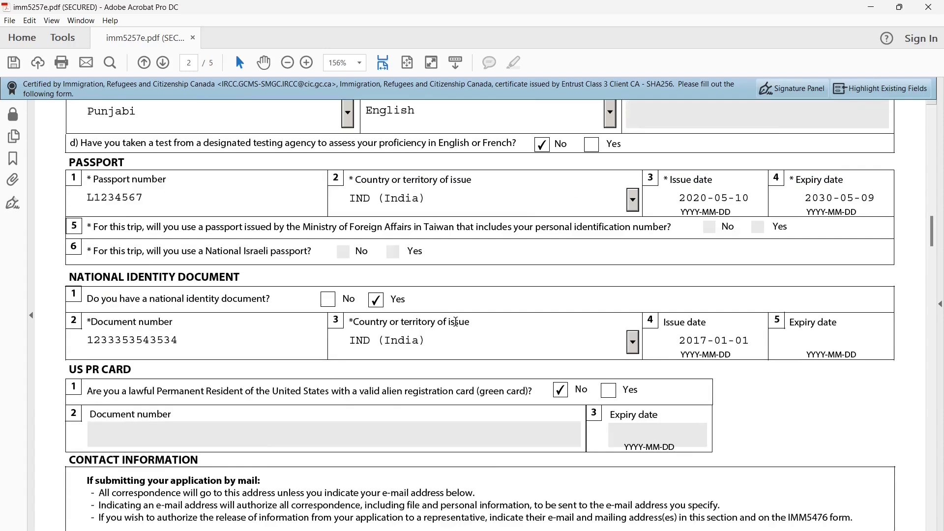
scroll(71, 203, up, 2)
drag(69, 275, 241, 277)
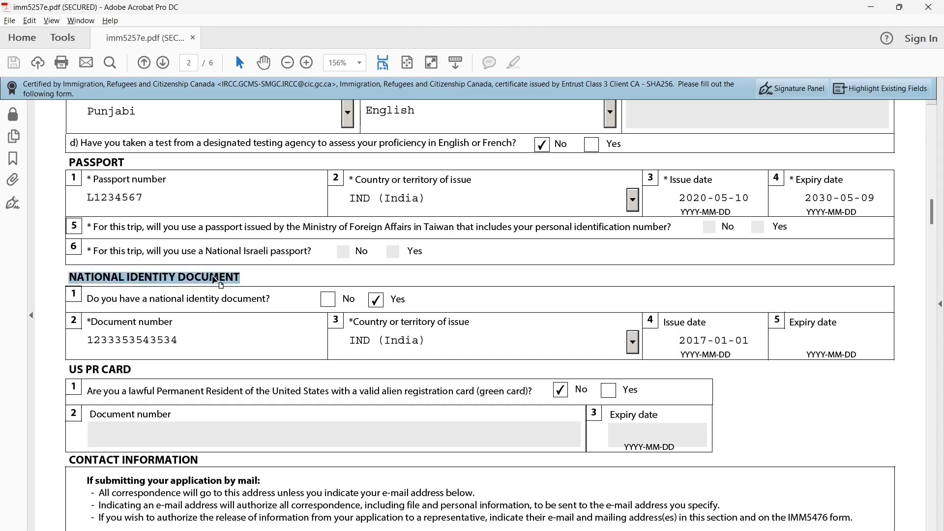
click(183, 302)
drag(87, 299, 267, 302)
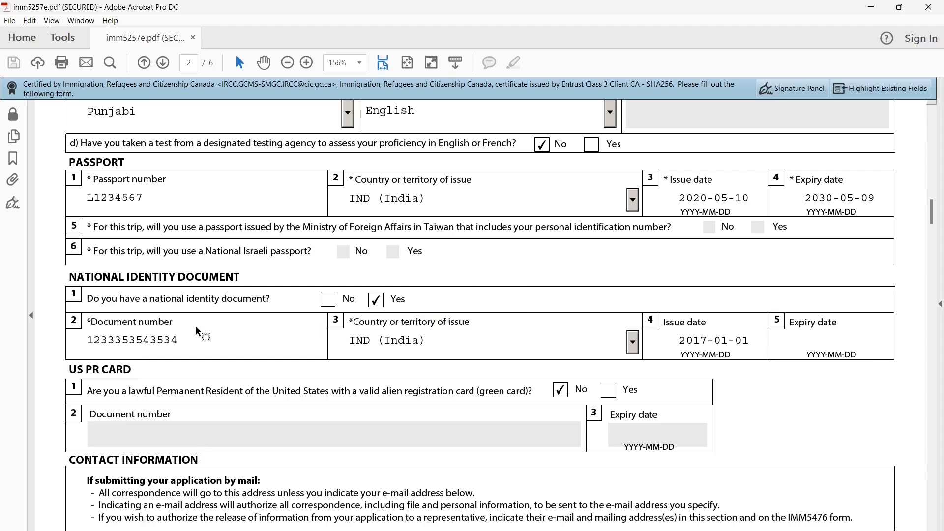
double_click(116, 335)
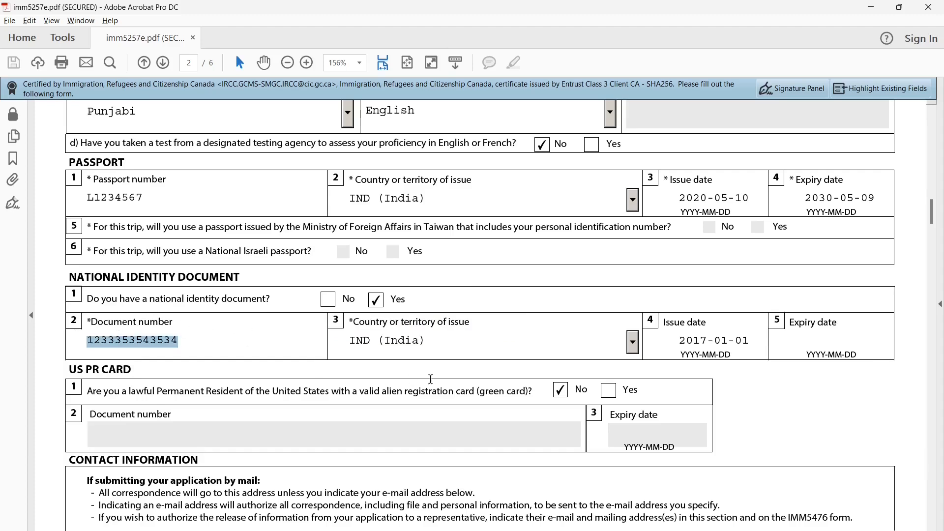
click(669, 325)
drag(665, 324, 703, 325)
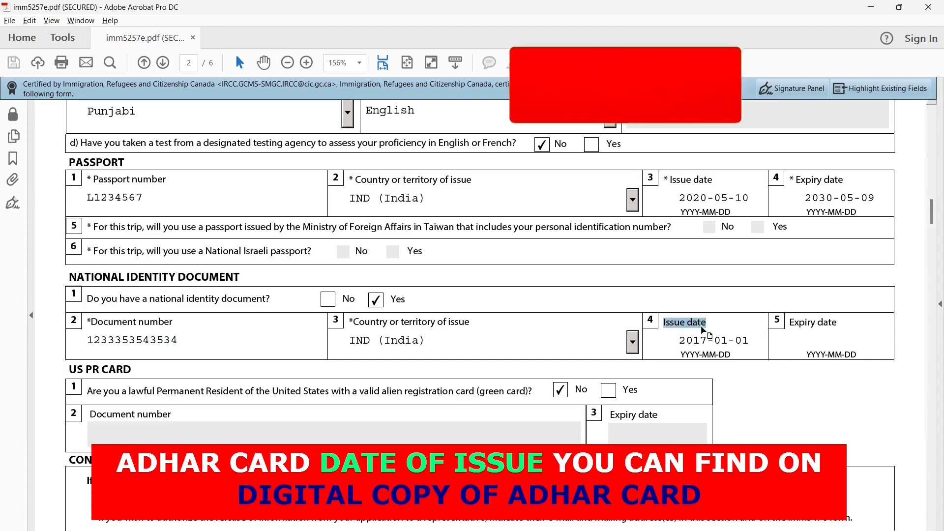
click(798, 324)
drag(790, 323, 828, 325)
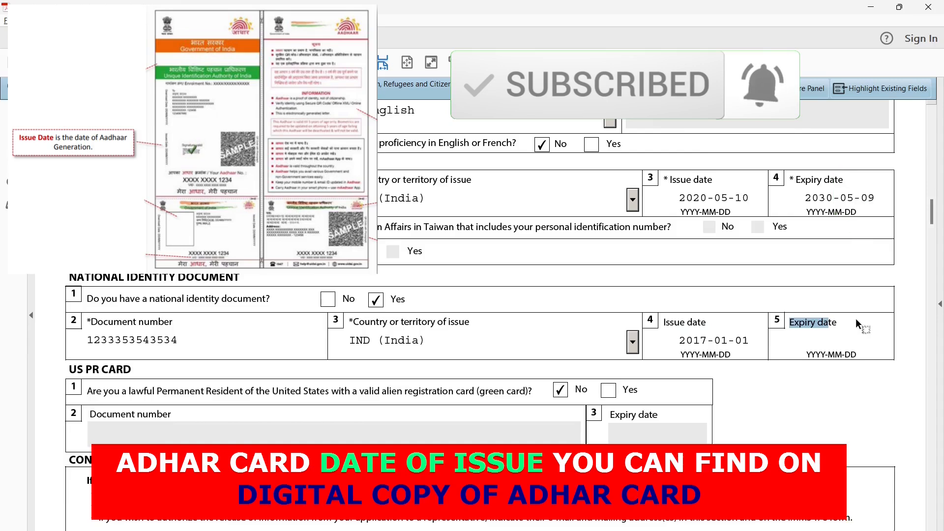
scroll(836, 320, down, 2)
drag(72, 322, 505, 344)
click(633, 349)
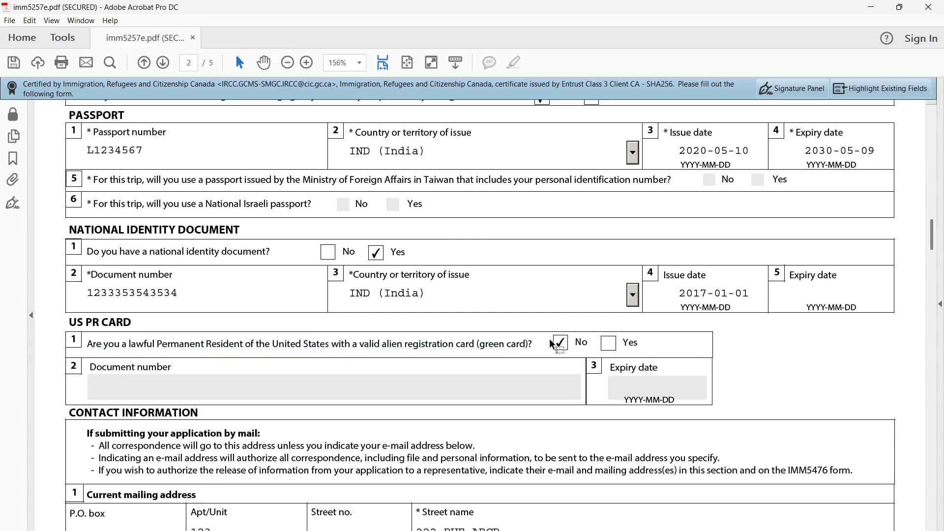
scroll(488, 429, down, 11)
drag(76, 154, 179, 164)
click(147, 247)
drag(88, 235, 178, 237)
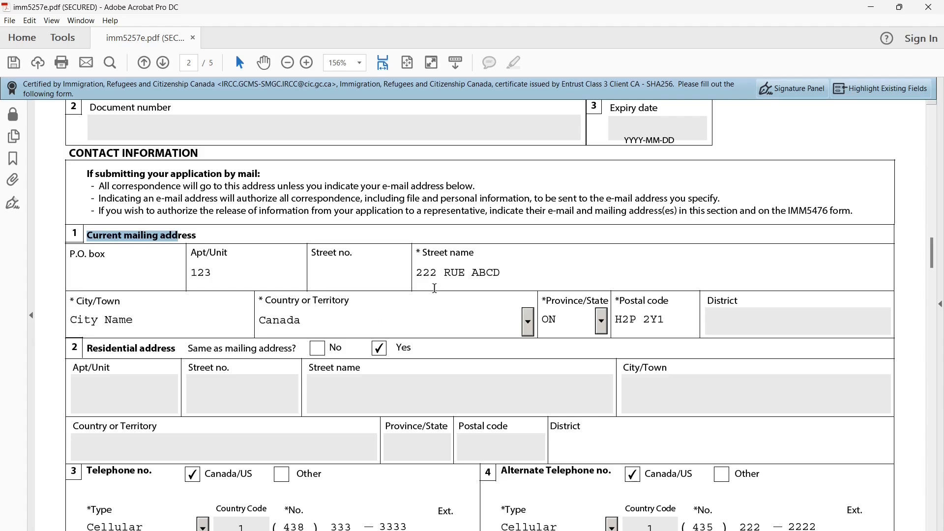
click(323, 299)
scroll(307, 311, down, 1)
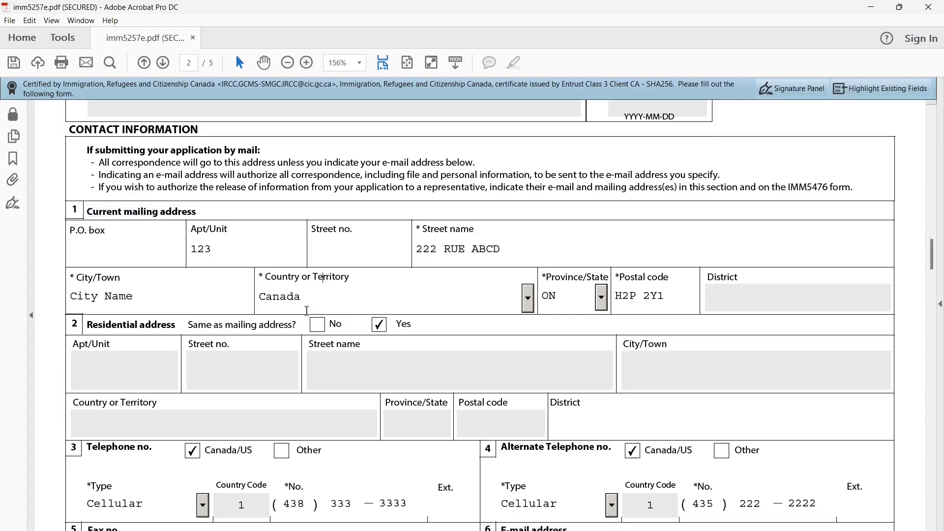
drag(92, 325, 292, 326)
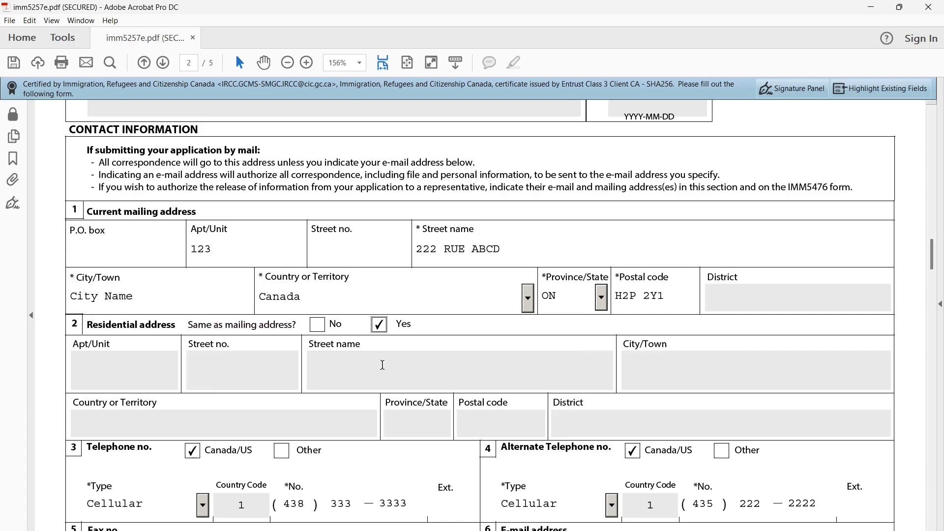
scroll(377, 393, down, 3)
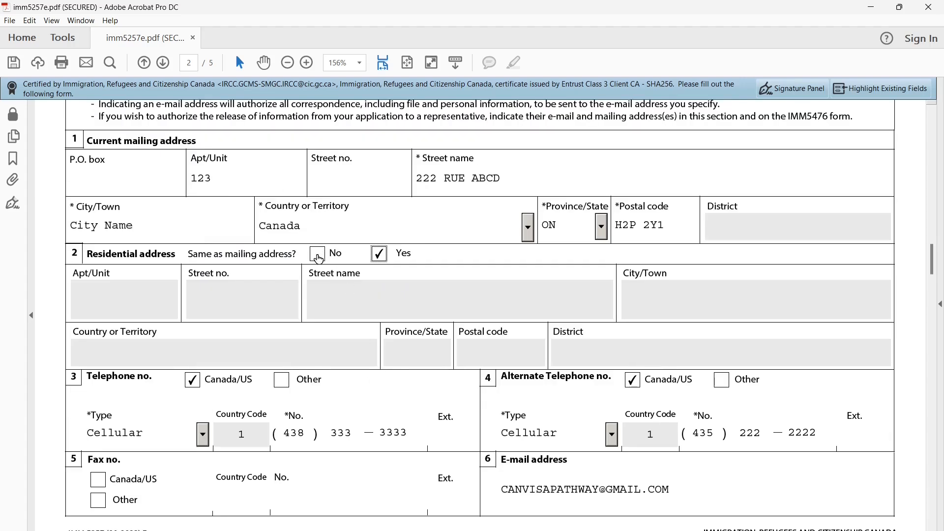
scroll(390, 314, down, 5)
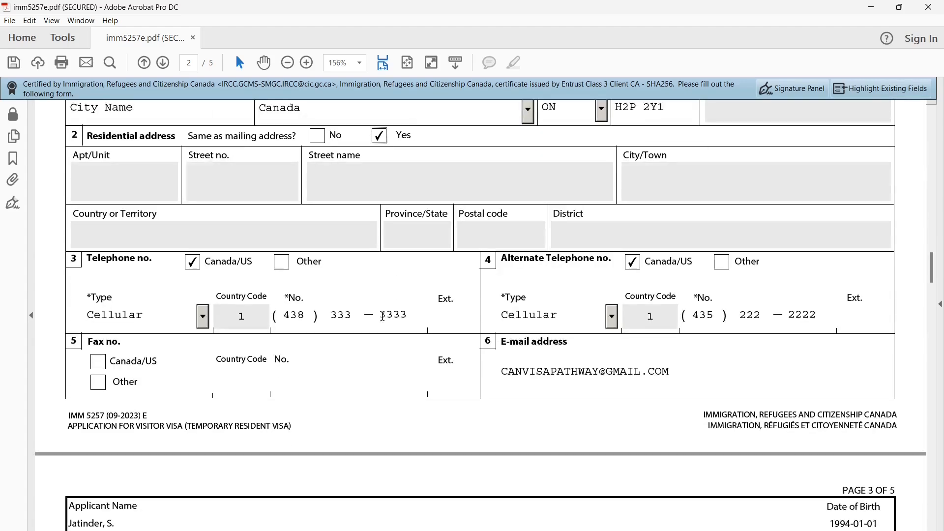
double_click(149, 258)
double_click(149, 257)
triple_click(126, 261)
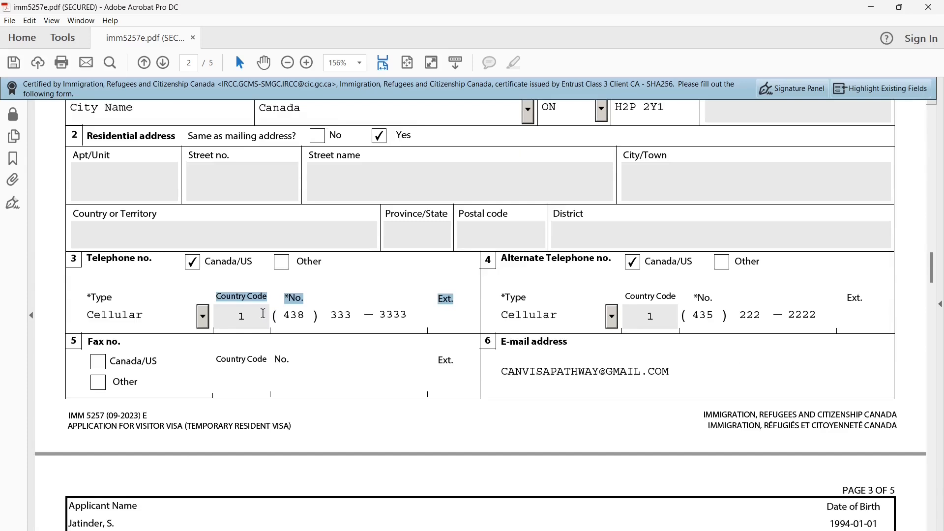
click(507, 275)
key(Down)
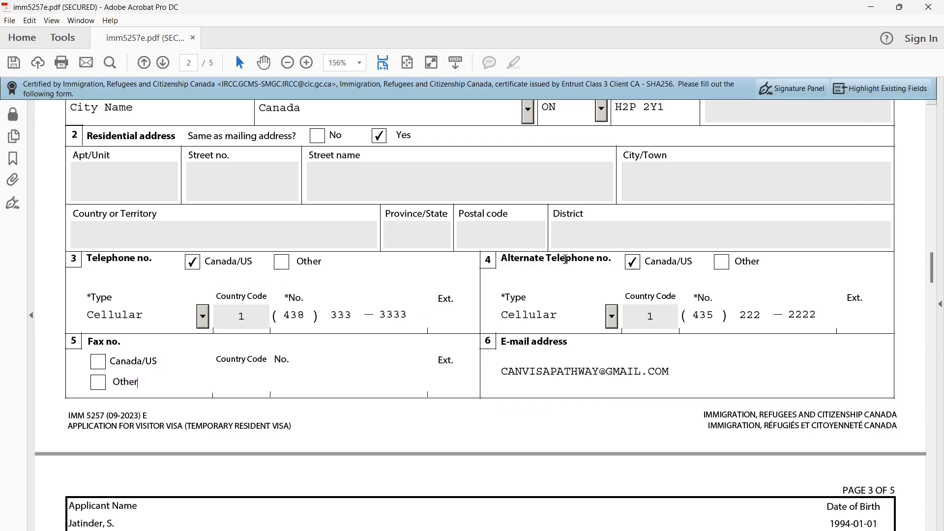
scroll(555, 366, down, 1)
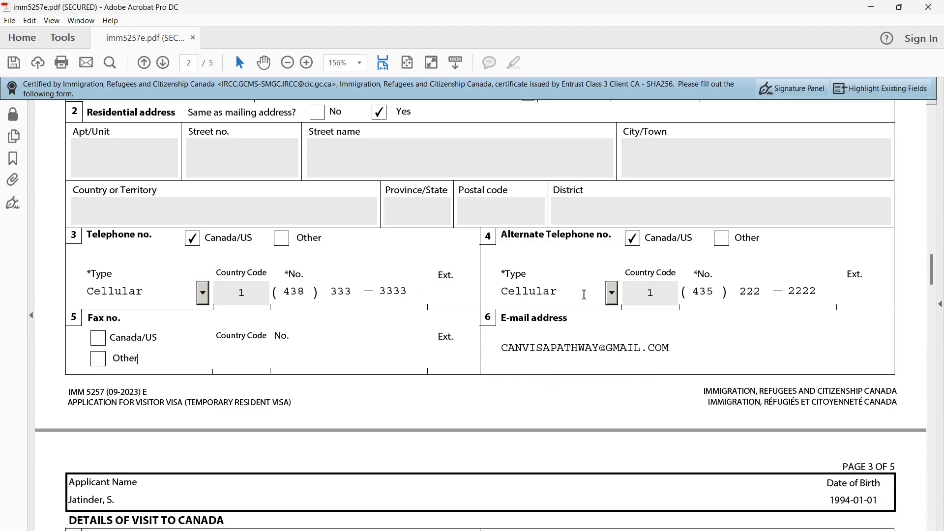
triple_click(509, 319)
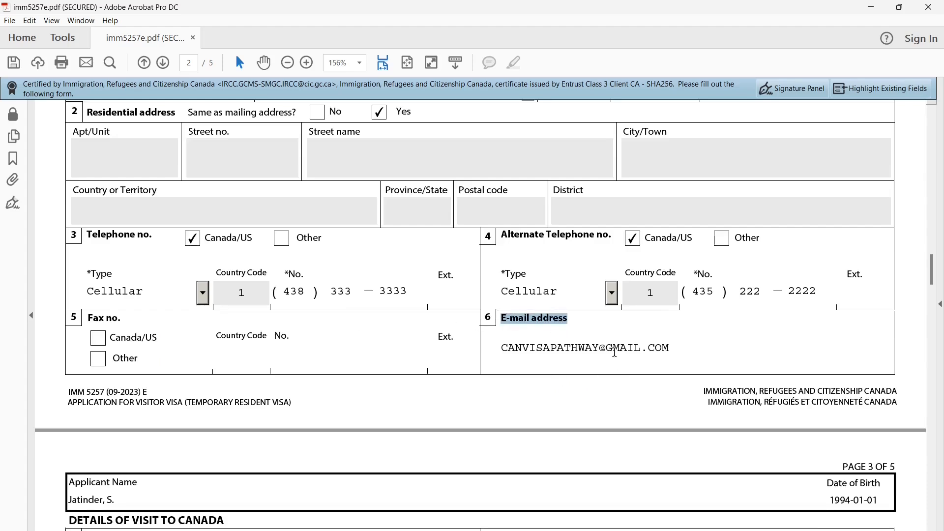
Confirm Returning Worker as the purpose of visit on page 3
scroll(541, 369, down, 5)
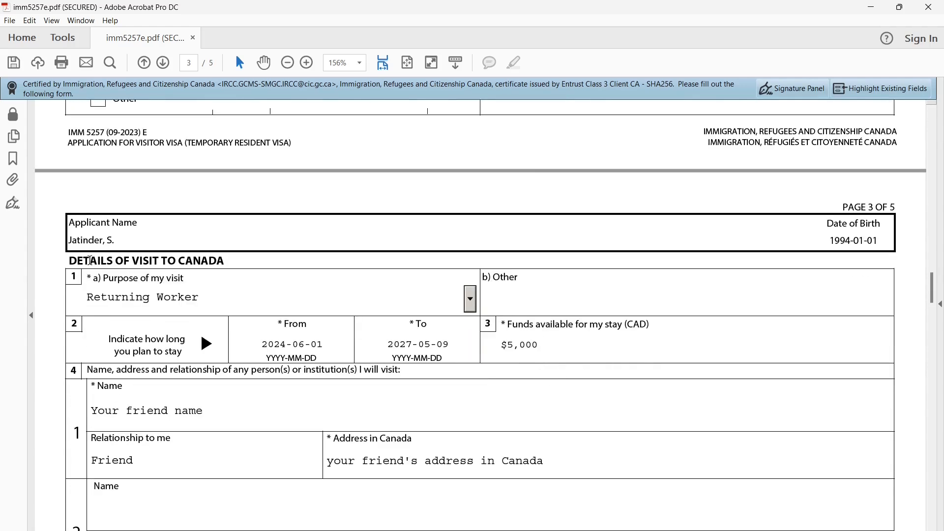
triple_click(92, 261)
drag(103, 278, 184, 278)
click(470, 309)
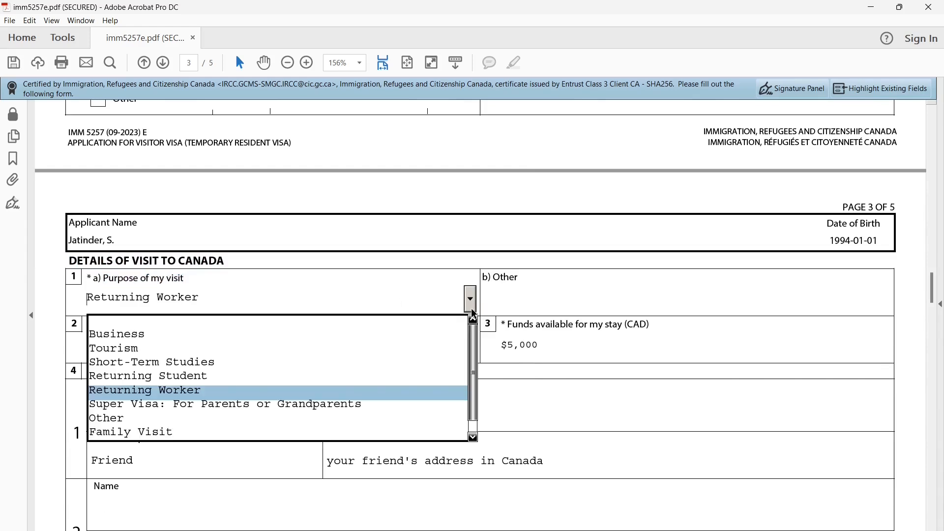
click(383, 391)
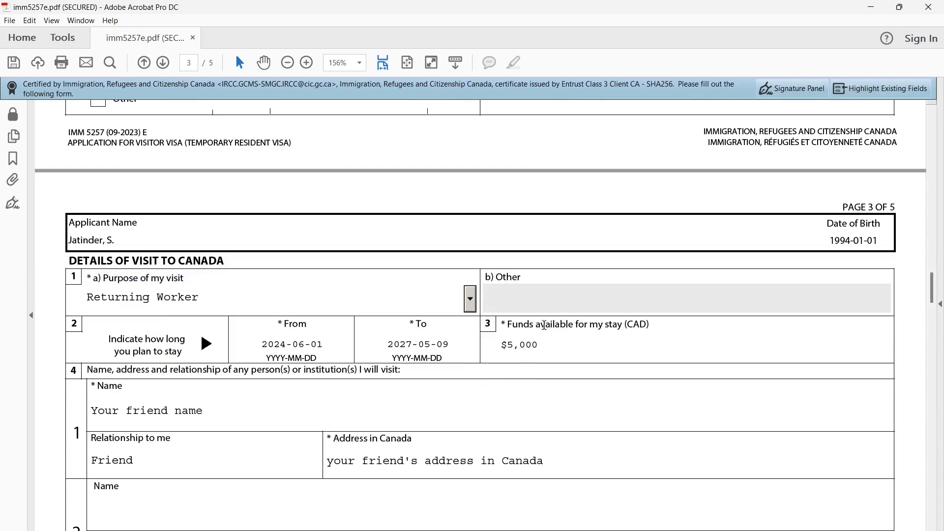
Check the stay dates 2024-06-01 to 2027-05-09 and the funds available field
drag(109, 340, 172, 353)
click(256, 384)
drag(264, 343, 327, 343)
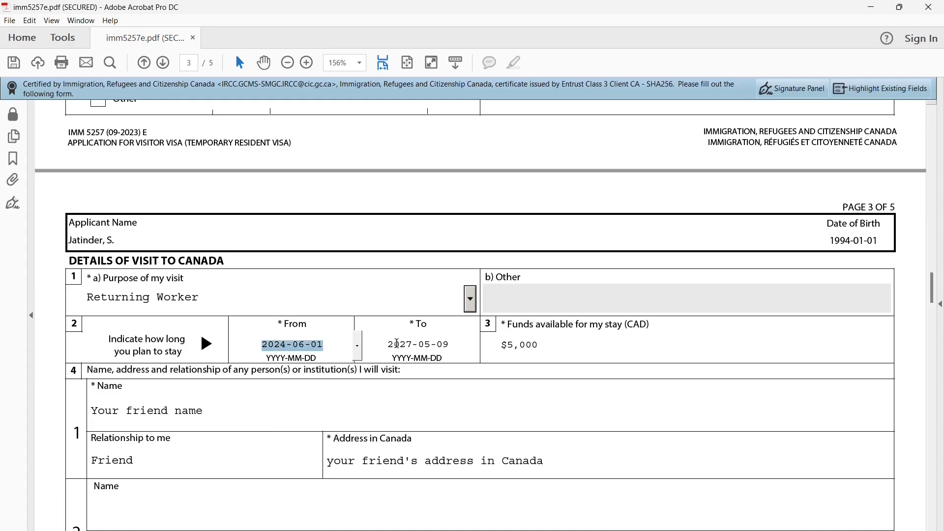
drag(389, 344, 448, 346)
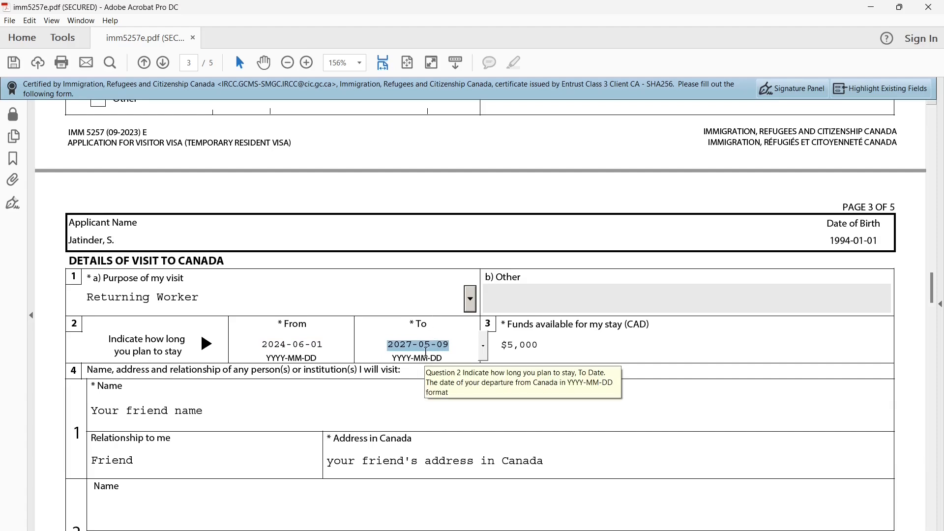
drag(508, 326, 634, 330)
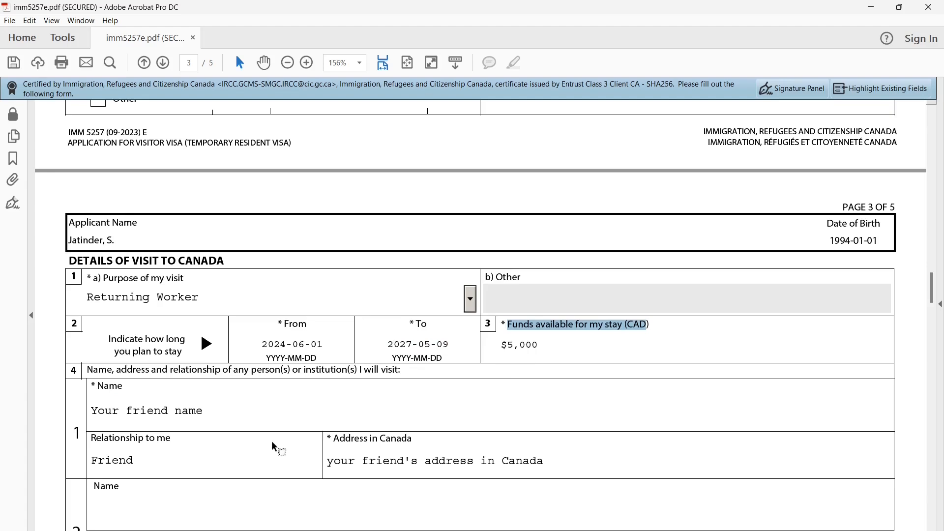
Review the people-to-visit question and friend's name, then reach the Education section
scroll(273, 442, down, 2)
drag(93, 324, 396, 323)
scroll(325, 365, down, 3)
drag(98, 293, 195, 297)
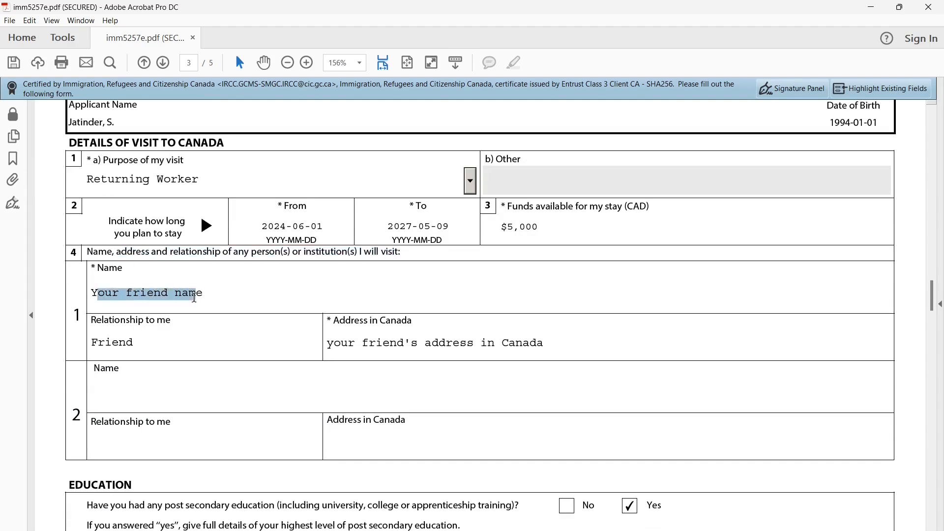
click(263, 318)
scroll(248, 323, down, 3)
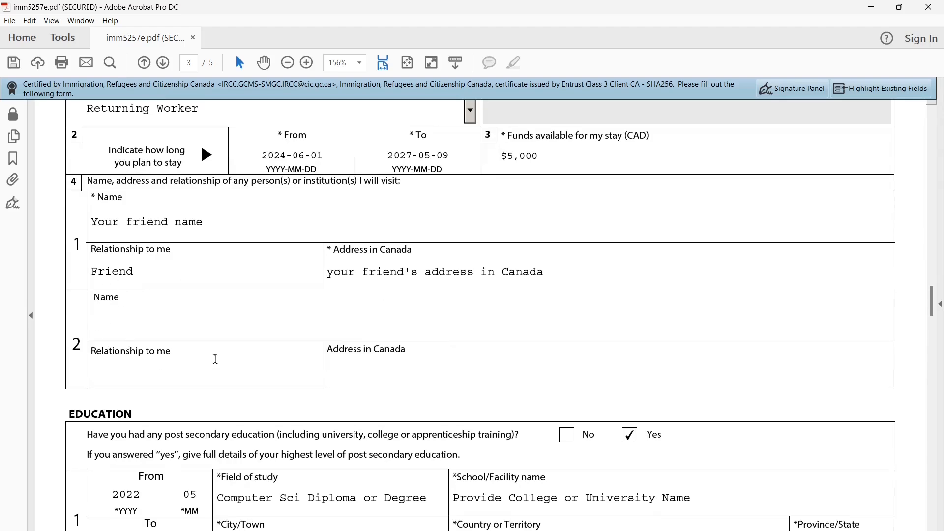
scroll(141, 334, down, 2)
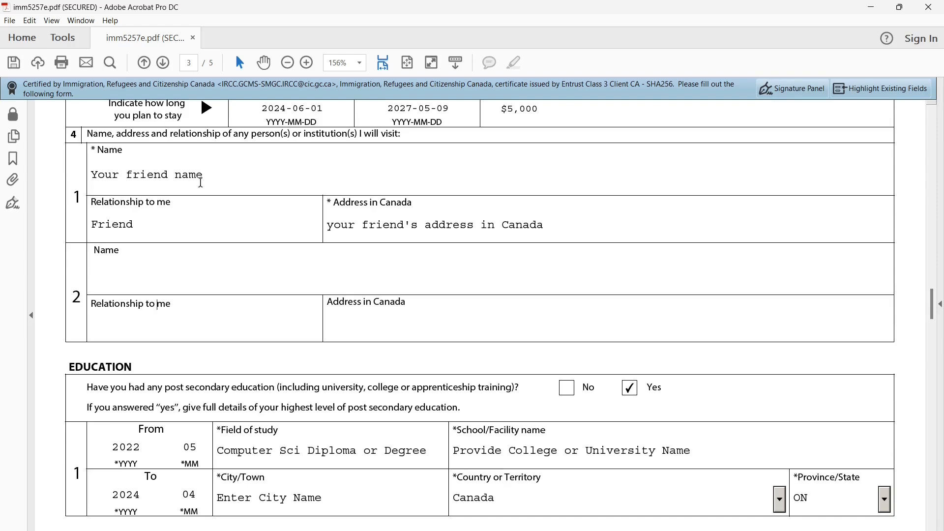
scroll(200, 185, down, 6)
drag(74, 226, 510, 249)
click(160, 250)
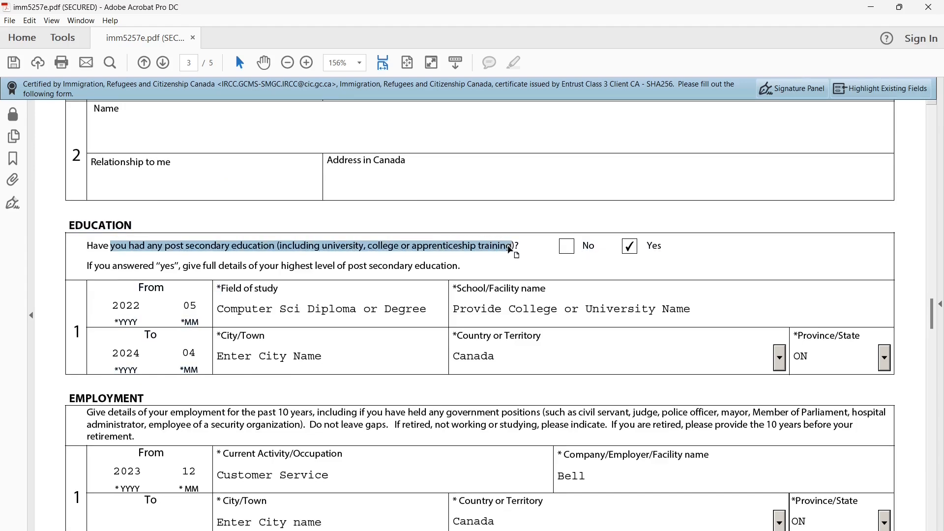
click(532, 255)
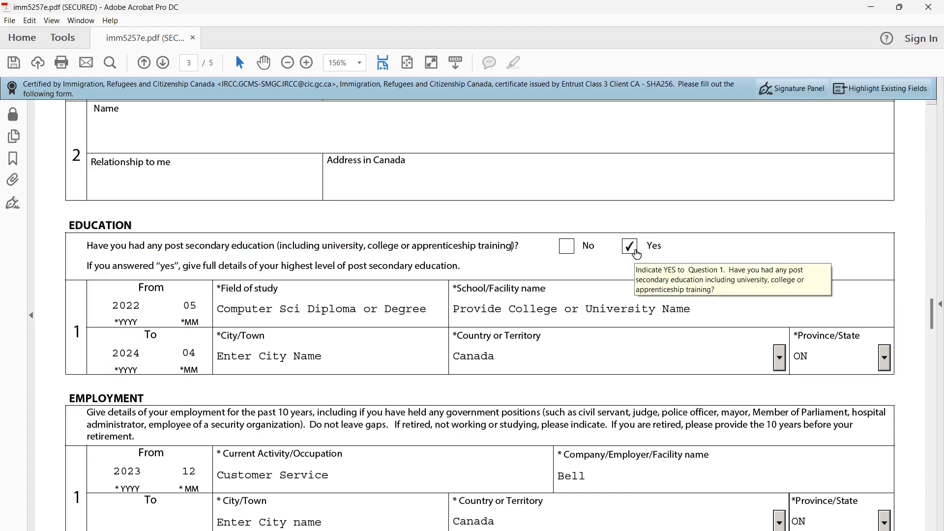
scroll(321, 360, down, 1)
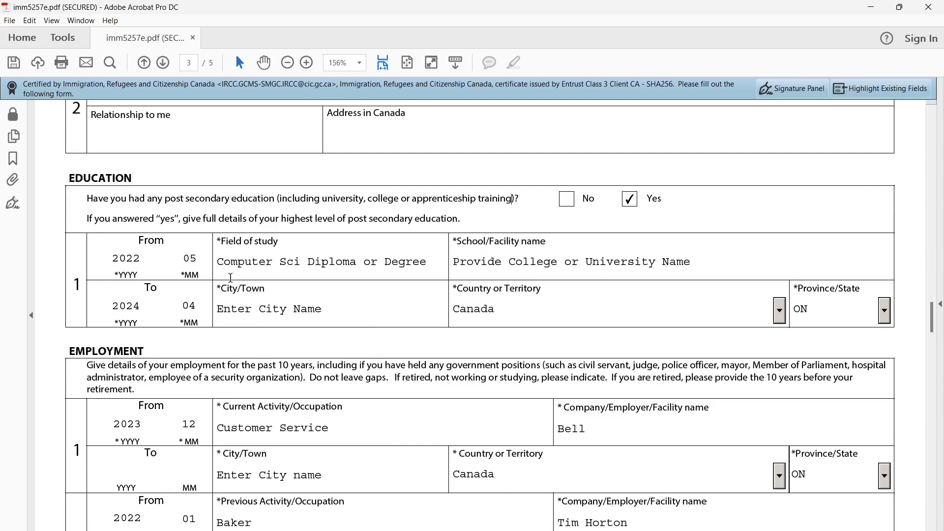
drag(144, 239, 160, 242)
drag(152, 285, 163, 292)
click(261, 319)
drag(239, 266, 364, 266)
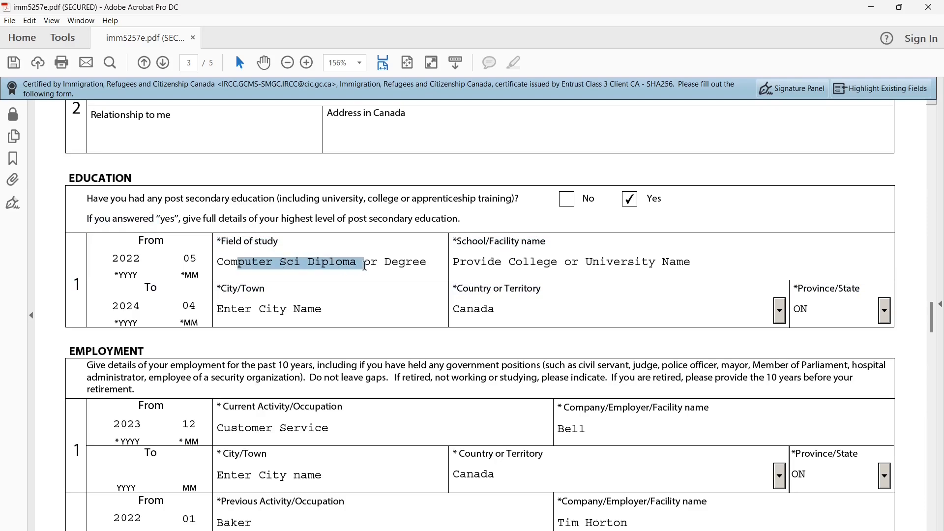
drag(482, 263, 560, 262)
triple_click(560, 262)
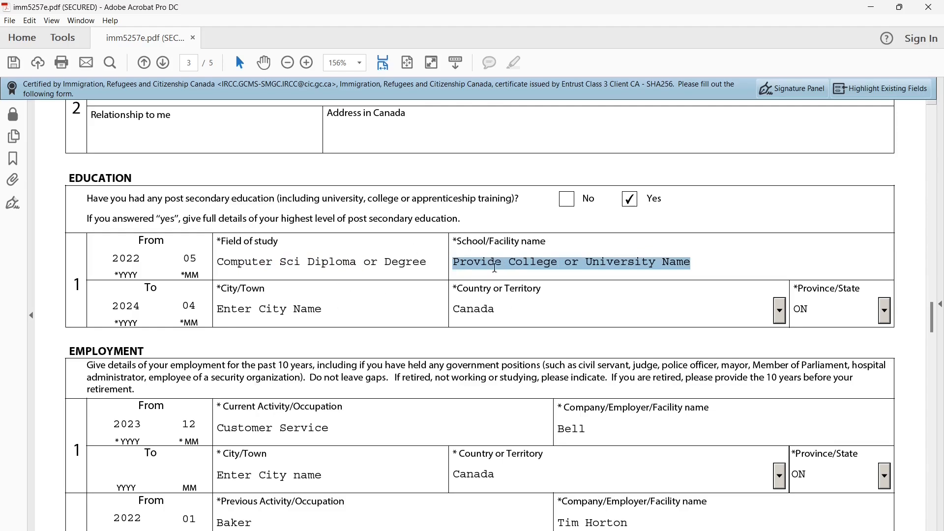
scroll(442, 288, down, 3)
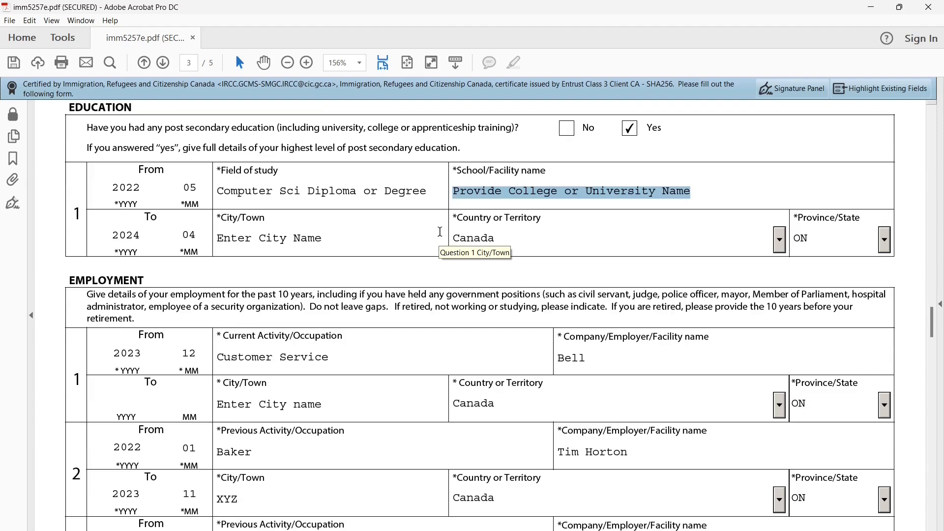
click(314, 284)
drag(75, 284, 309, 295)
click(184, 284)
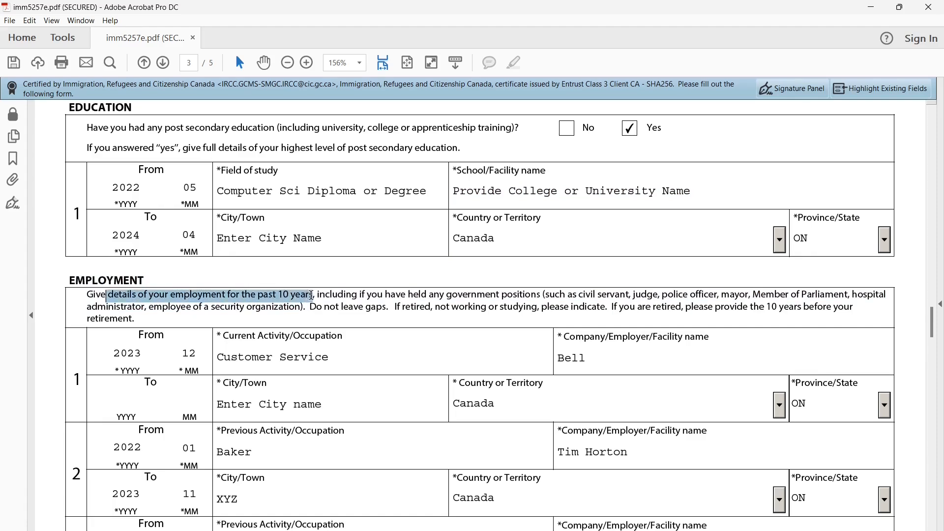
Read the employment instructions and the Unemployed entry in the Employment table
click(350, 305)
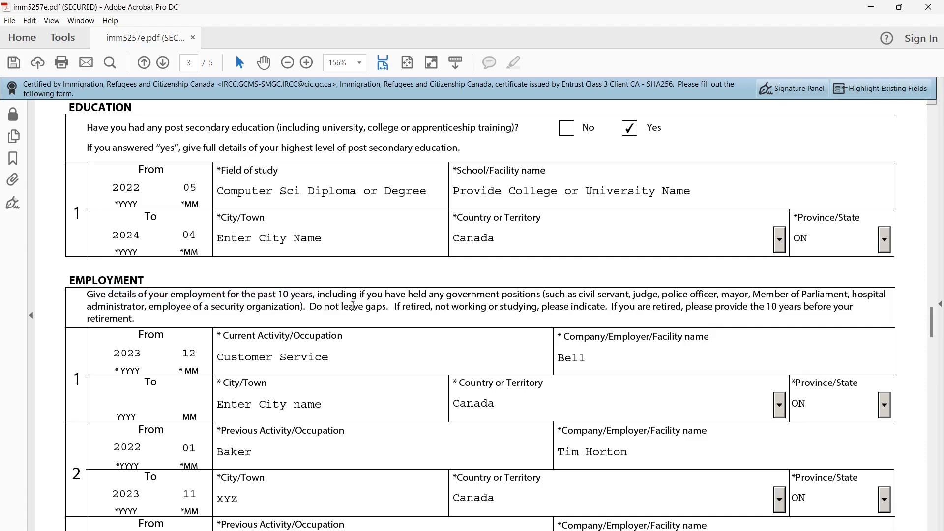
drag(310, 307, 385, 307)
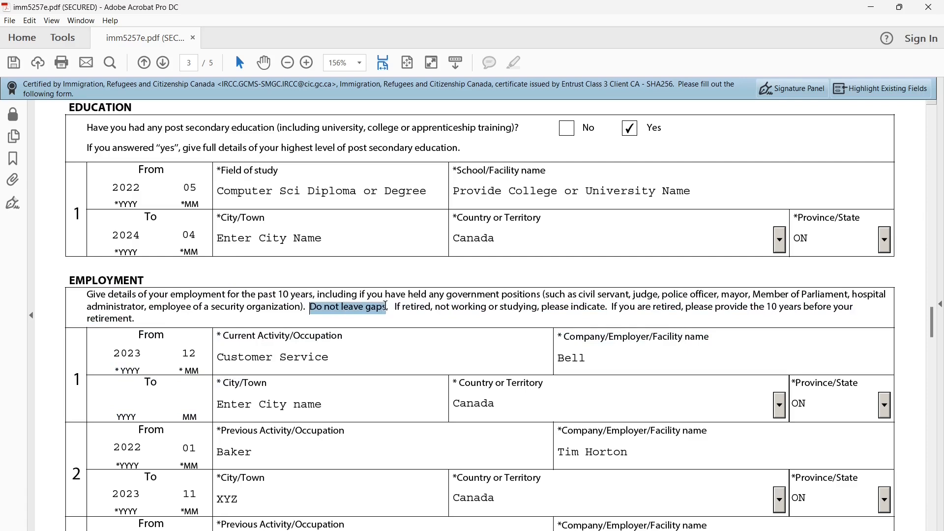
click(399, 352)
scroll(398, 353, down, 3)
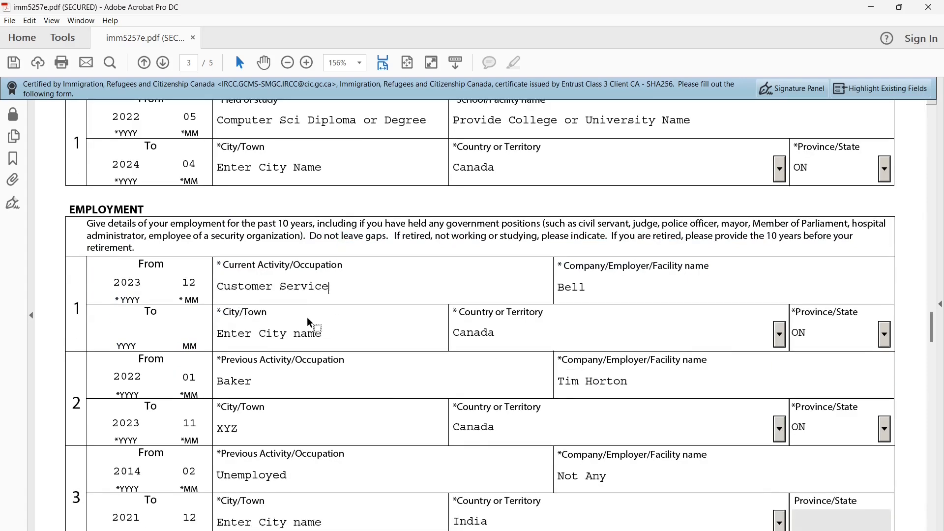
scroll(308, 319, down, 1)
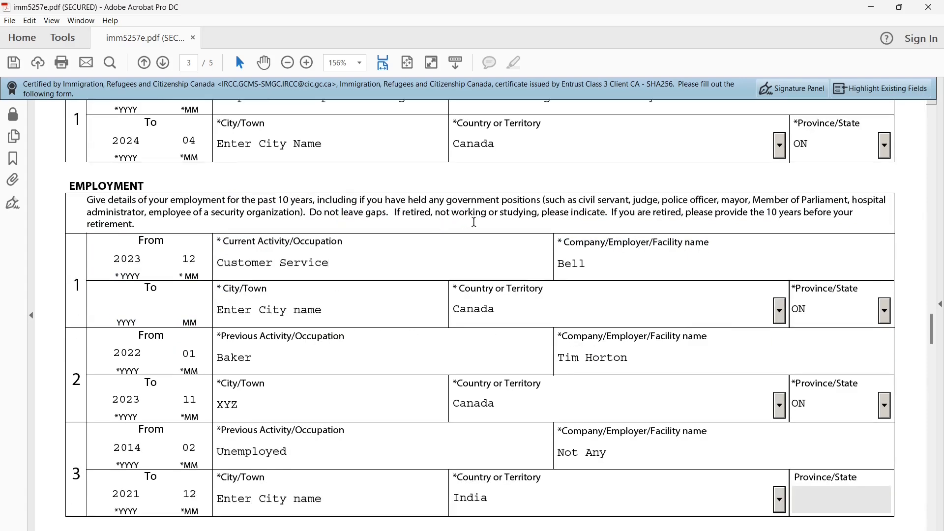
scroll(402, 310, down, 1)
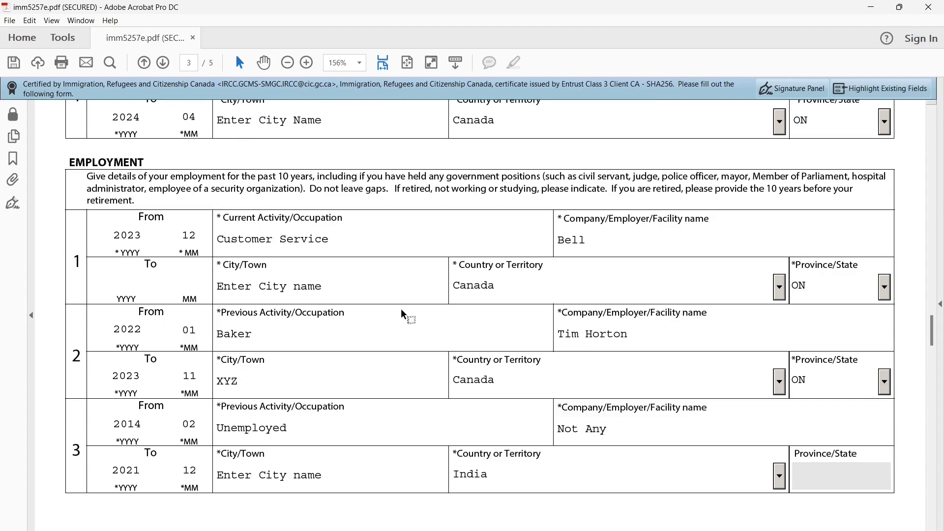
double_click(251, 429)
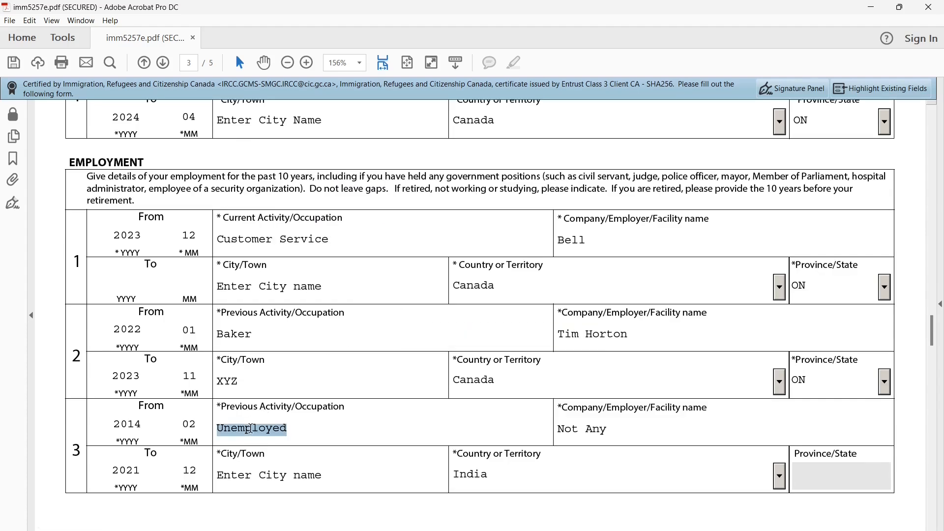
click(282, 173)
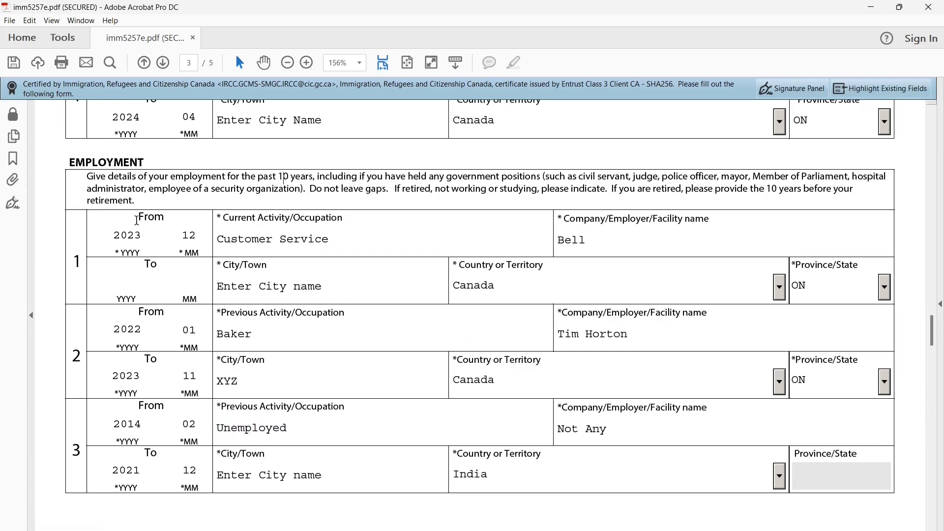
Check the first employment row: 2023, Customer Service at Bell, Canada
drag(141, 217, 169, 218)
click(168, 218)
drag(120, 237, 152, 240)
triple_click(245, 242)
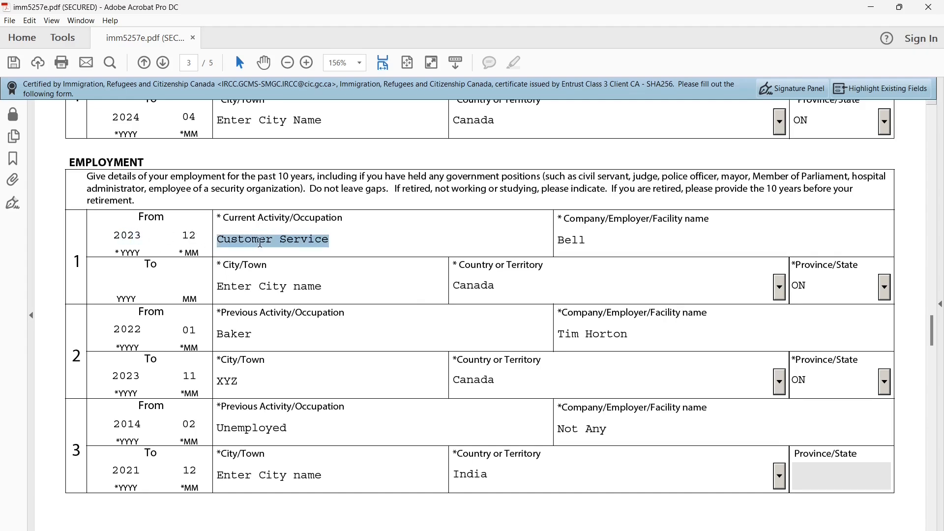
double_click(588, 237)
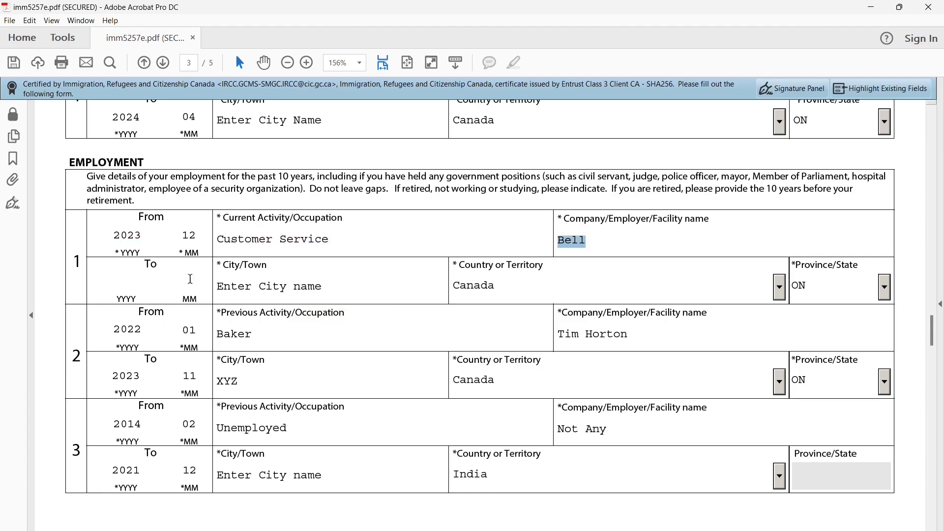
triple_click(237, 285)
double_click(478, 281)
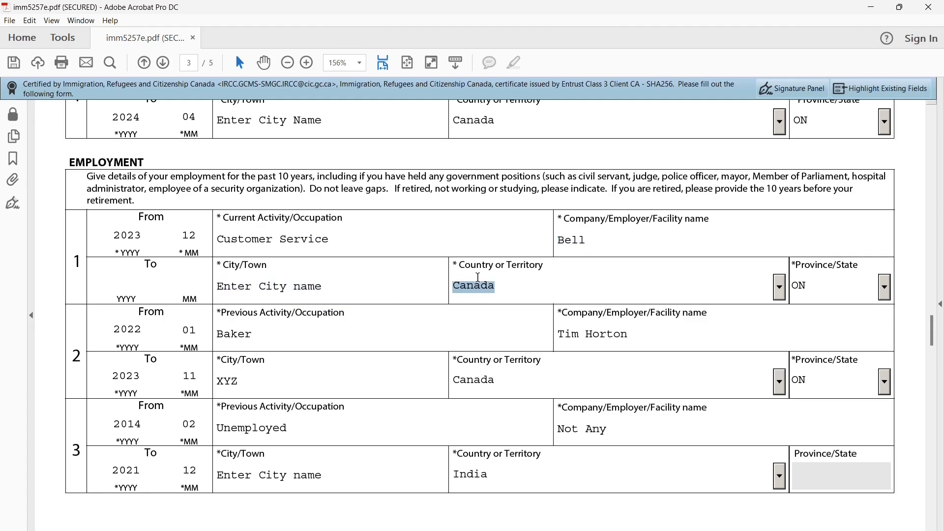
Check the earlier rows, Baker and Unemployed, then scroll to page 4's Background Information
scroll(419, 338, down, 1)
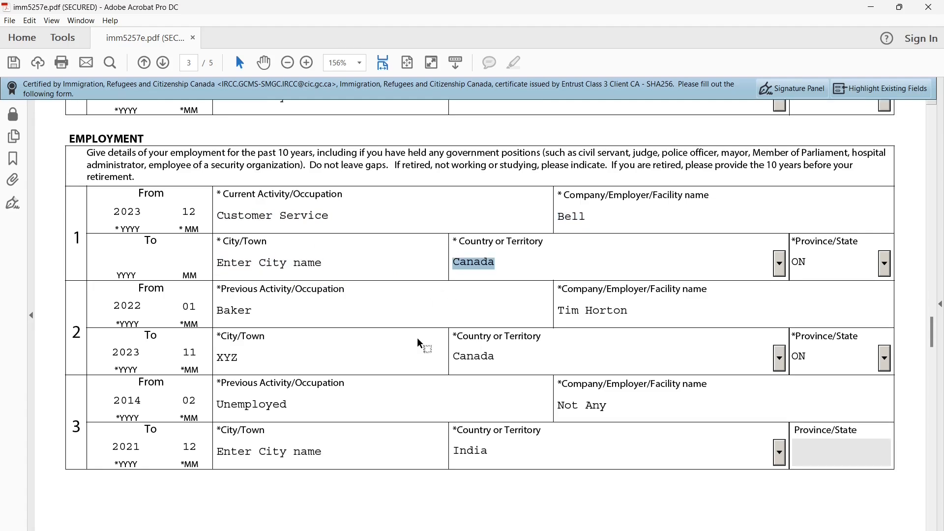
double_click(230, 313)
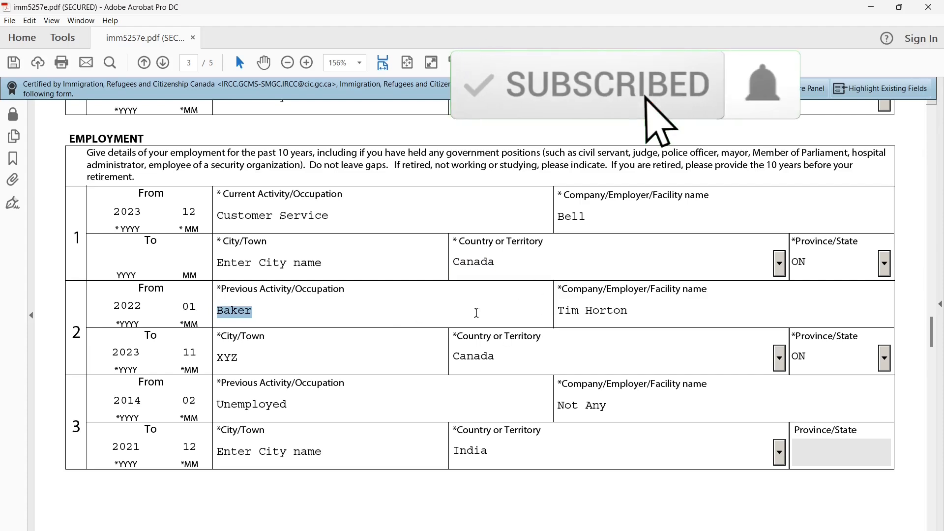
scroll(477, 319, down, 3)
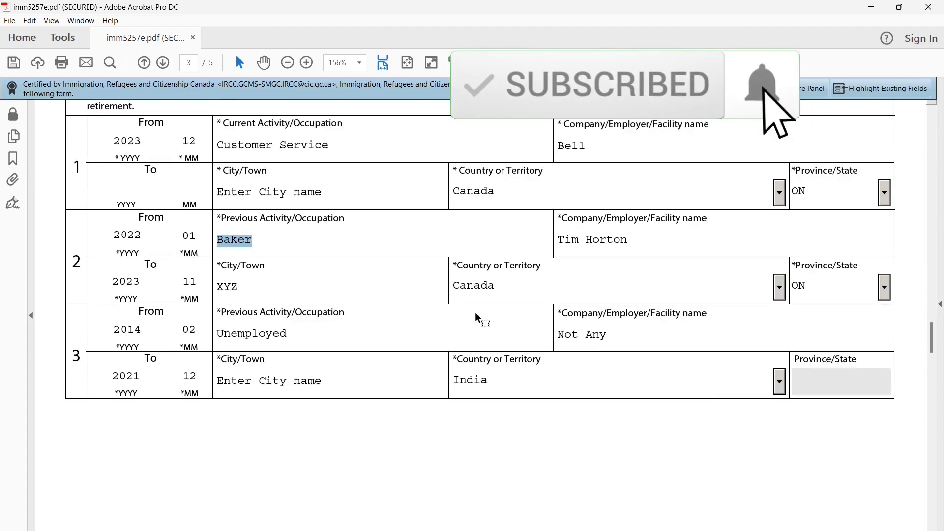
double_click(257, 332)
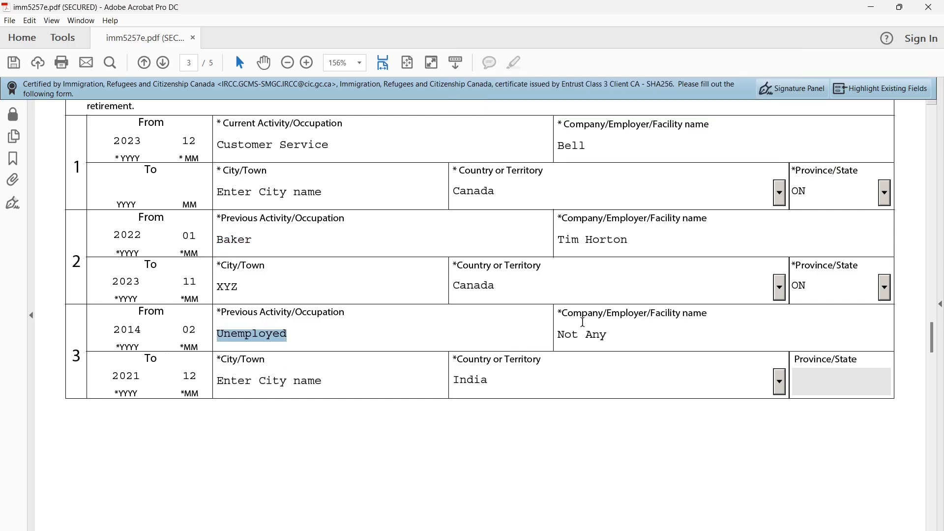
click(443, 428)
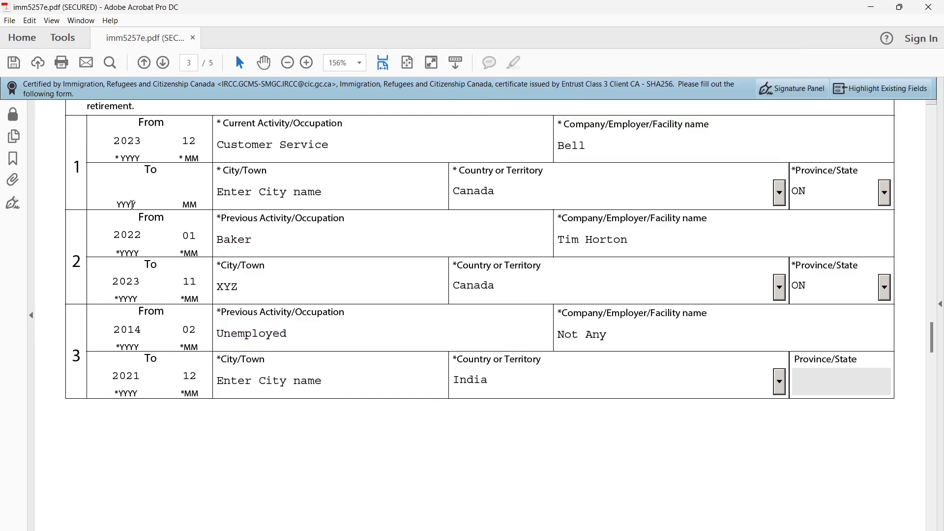
scroll(216, 212, up, 3)
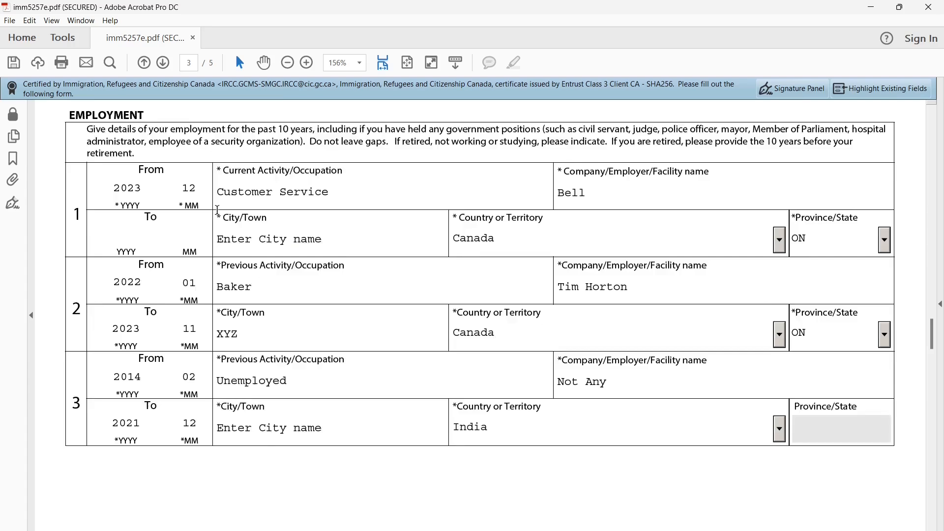
scroll(213, 309, down, 15)
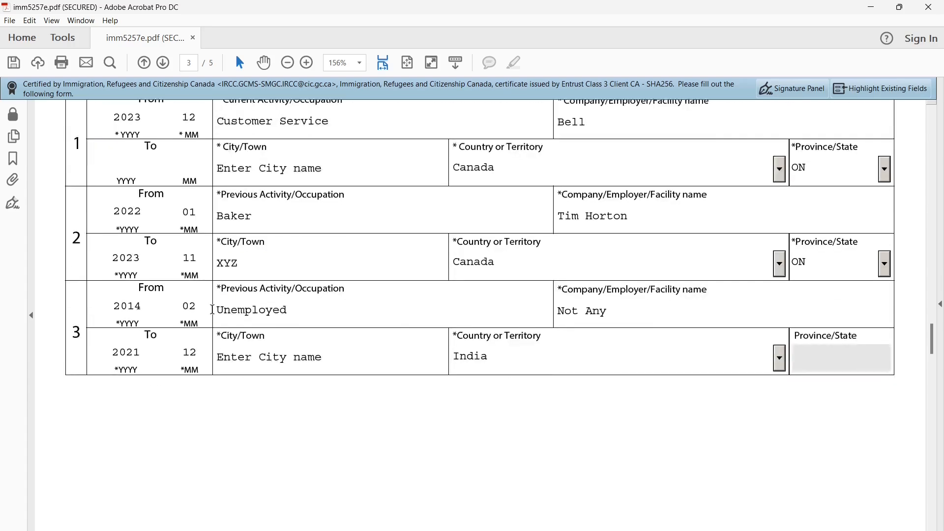
scroll(211, 309, down, 2)
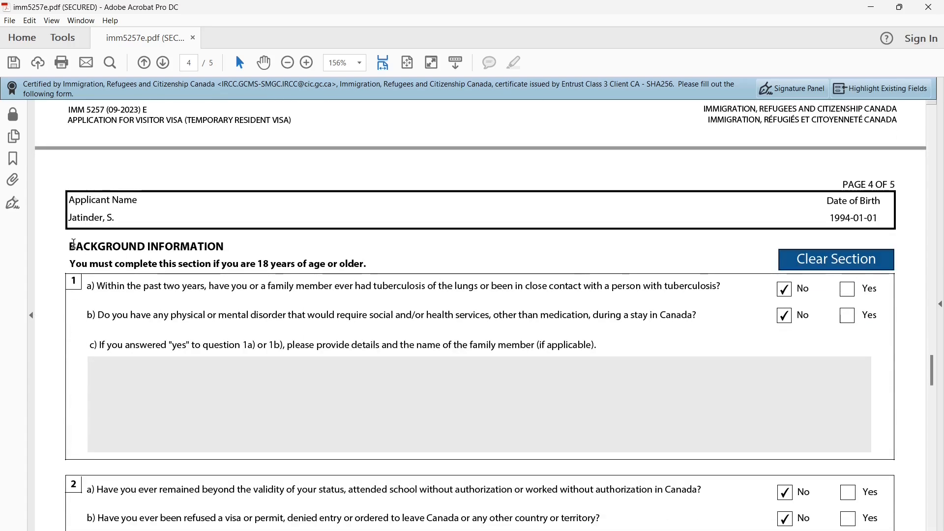
Read background questions 1a on tuberculosis and 1b on medical conditions
drag(69, 246, 184, 253)
drag(143, 286, 638, 284)
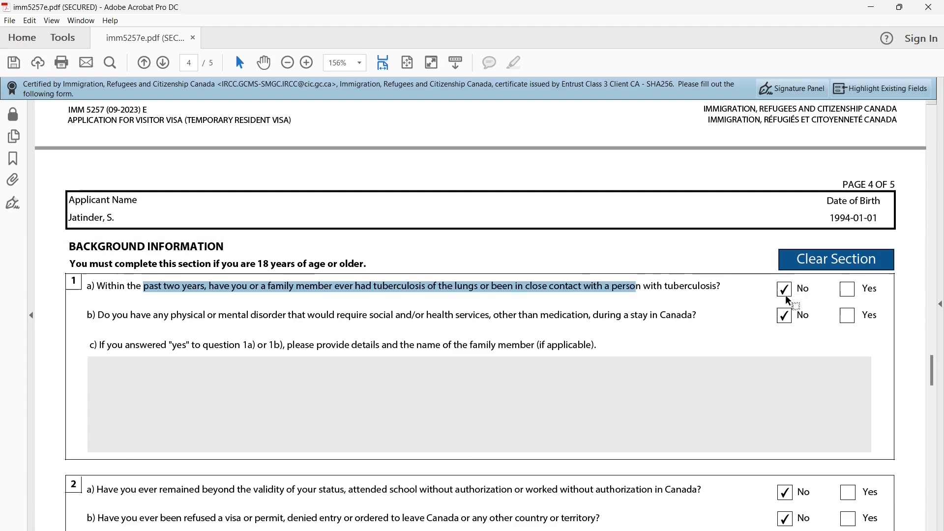
scroll(786, 294, down, 2)
scroll(776, 410, down, 1)
click(105, 220)
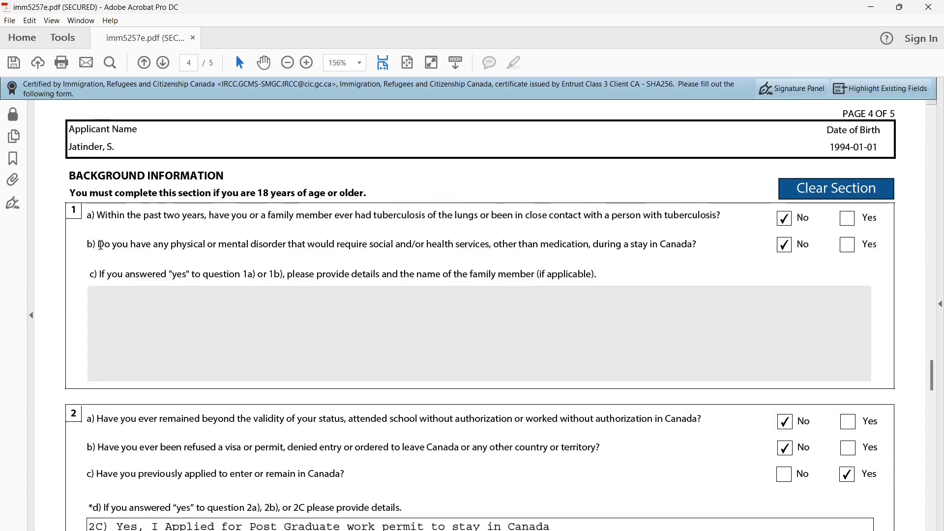
drag(98, 245, 590, 243)
click(610, 265)
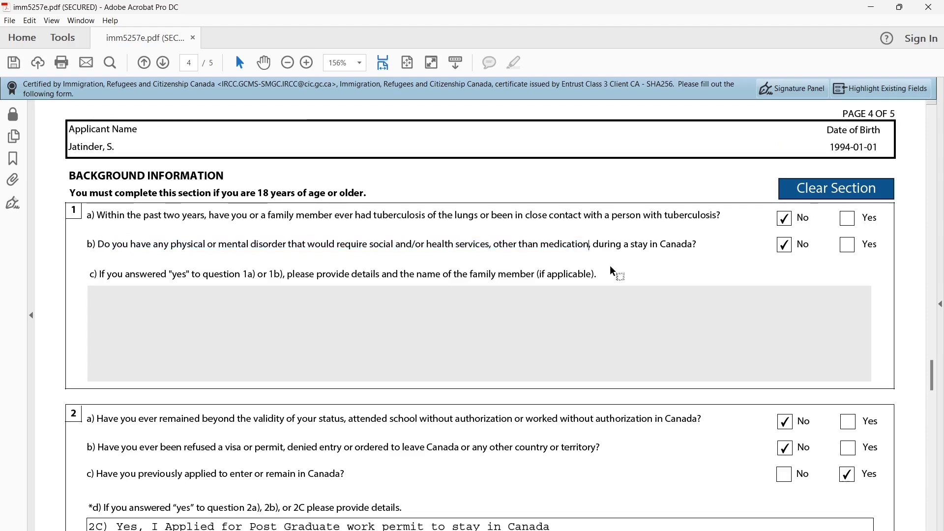
scroll(541, 375, down, 3)
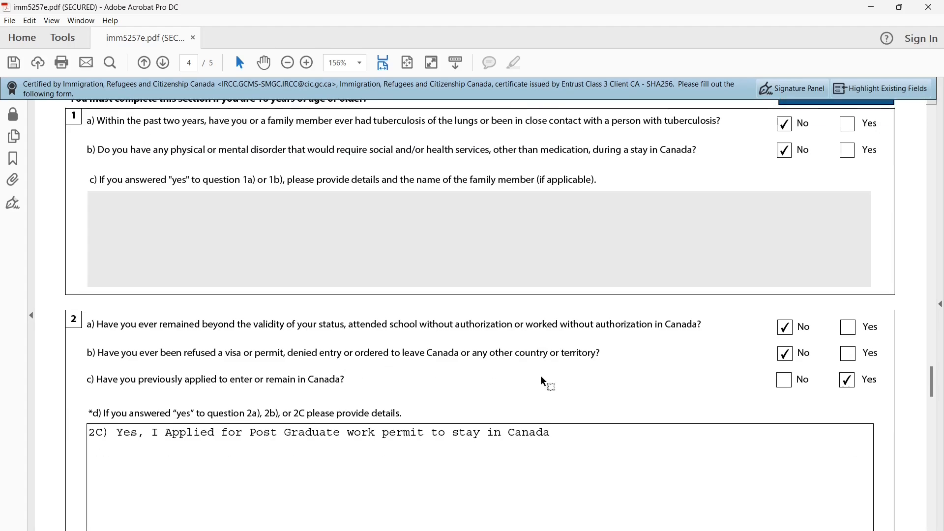
scroll(362, 341, down, 2)
Review questions 2a–2c and the explanation written in the 2d details field
drag(101, 277, 470, 278)
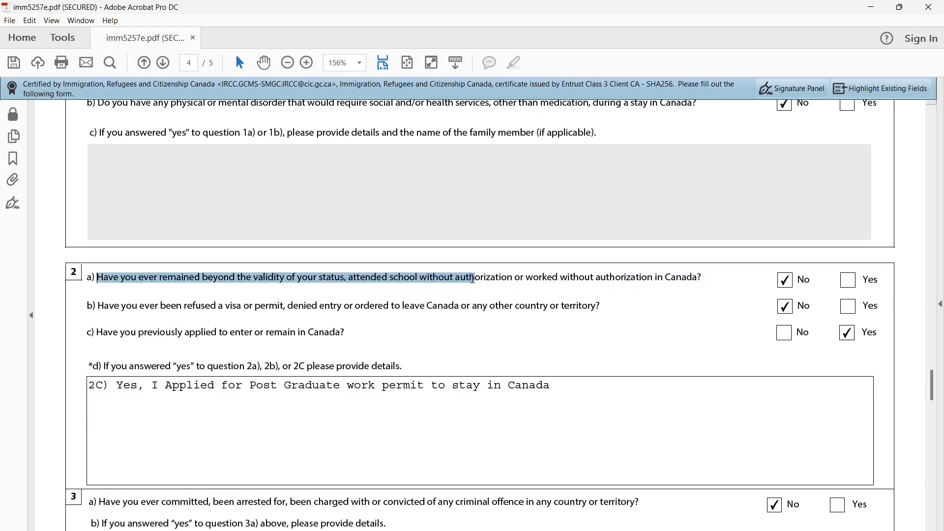
click(785, 284)
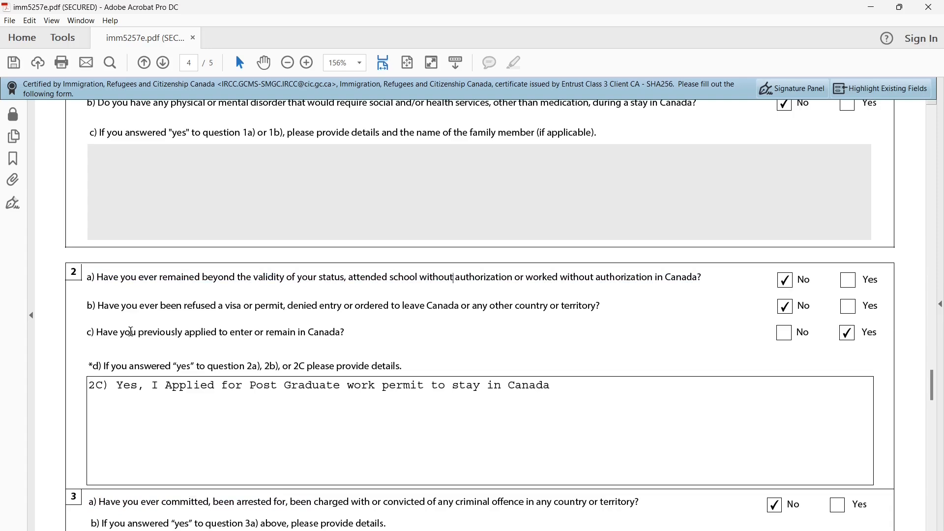
drag(114, 308, 376, 308)
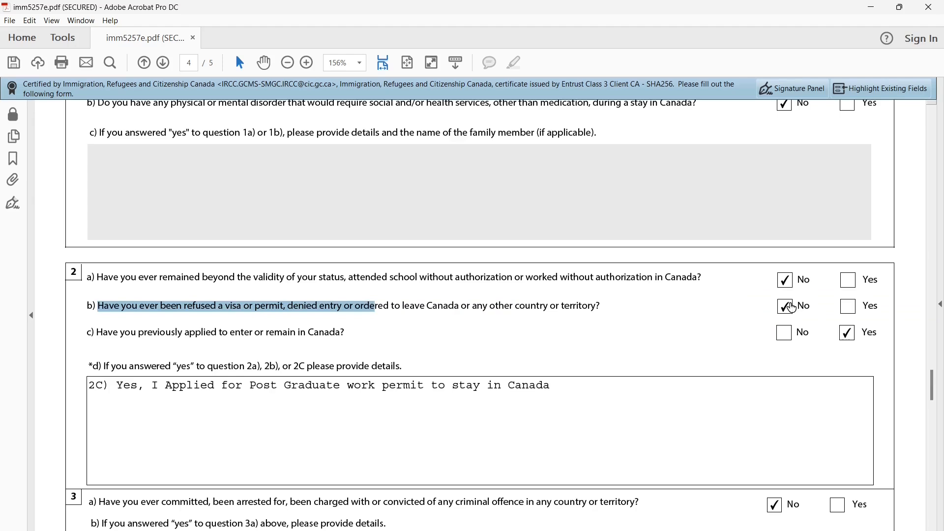
drag(185, 336, 320, 335)
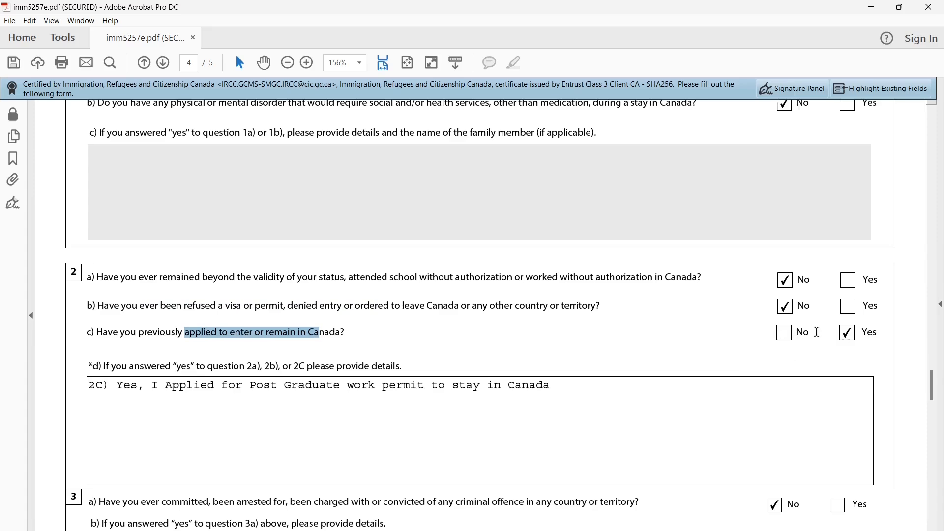
click(845, 333)
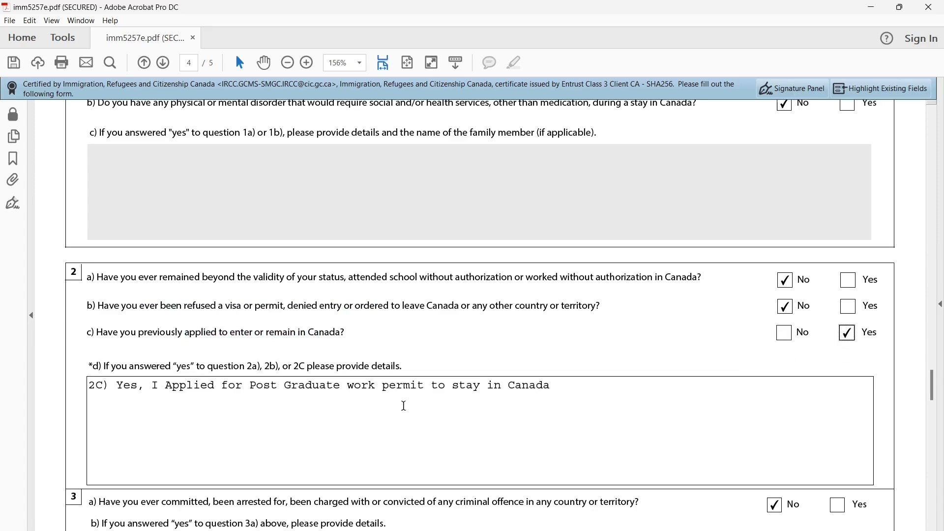
drag(167, 395, 549, 387)
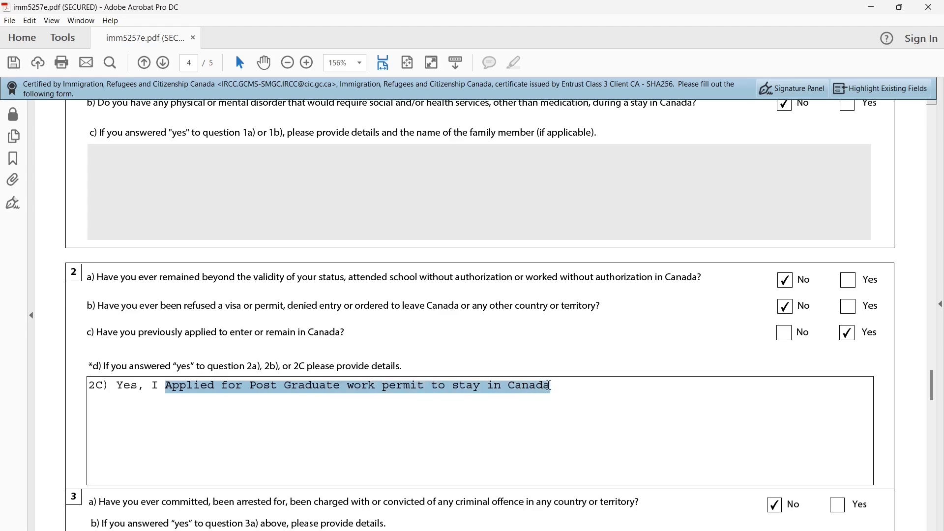
drag(95, 388, 370, 388)
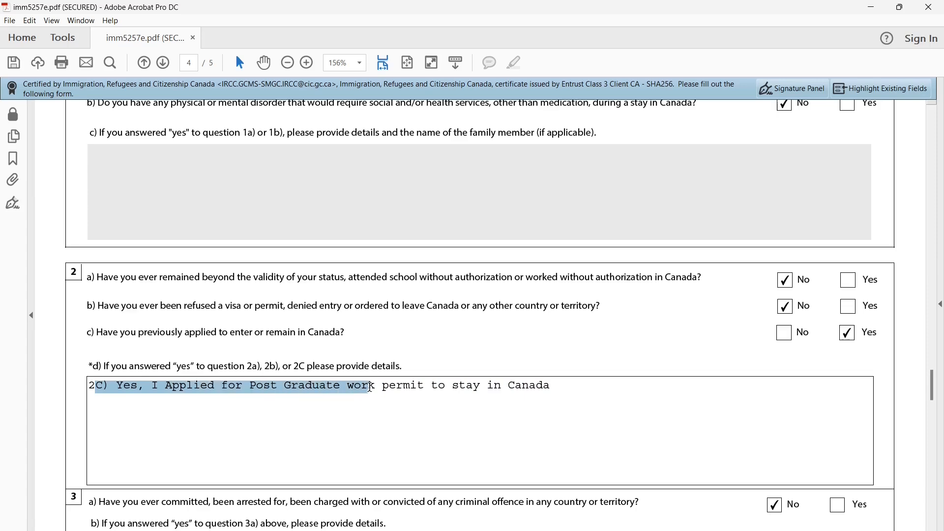
scroll(394, 410, down, 5)
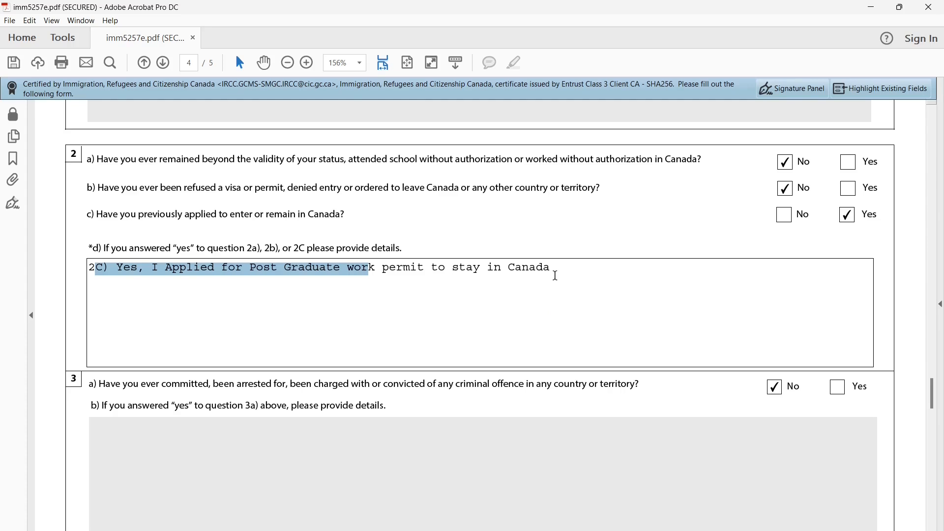
click(554, 269)
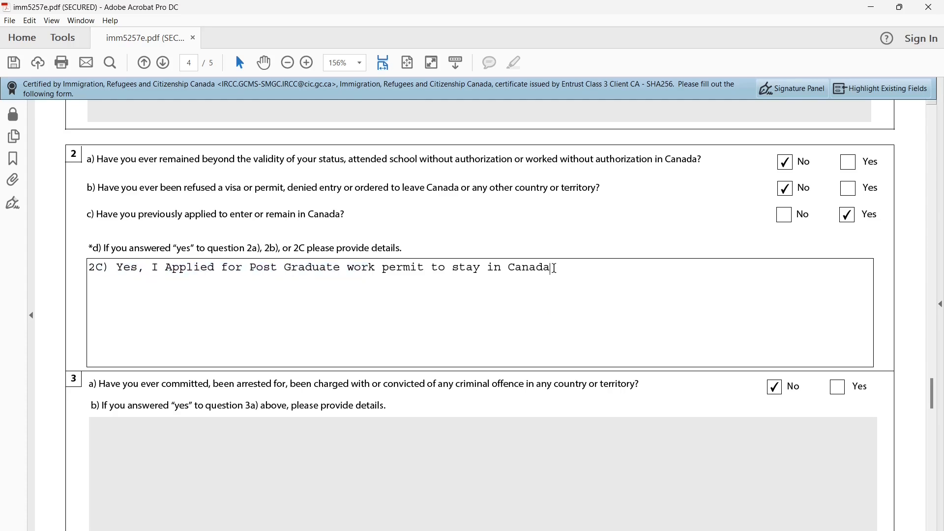
scroll(434, 374, down, 5)
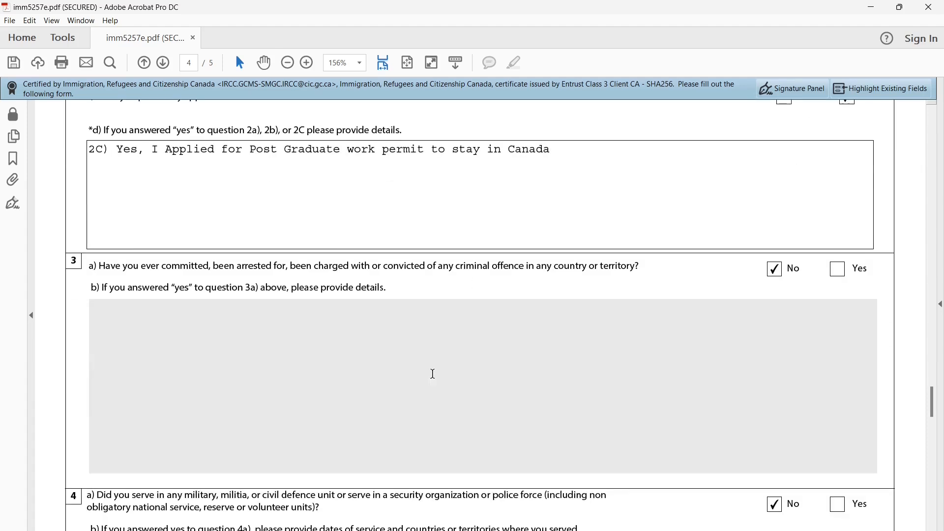
Read questions 3a on criminal offences, 4a on military service, and 5–6 on political groups
drag(139, 264, 243, 267)
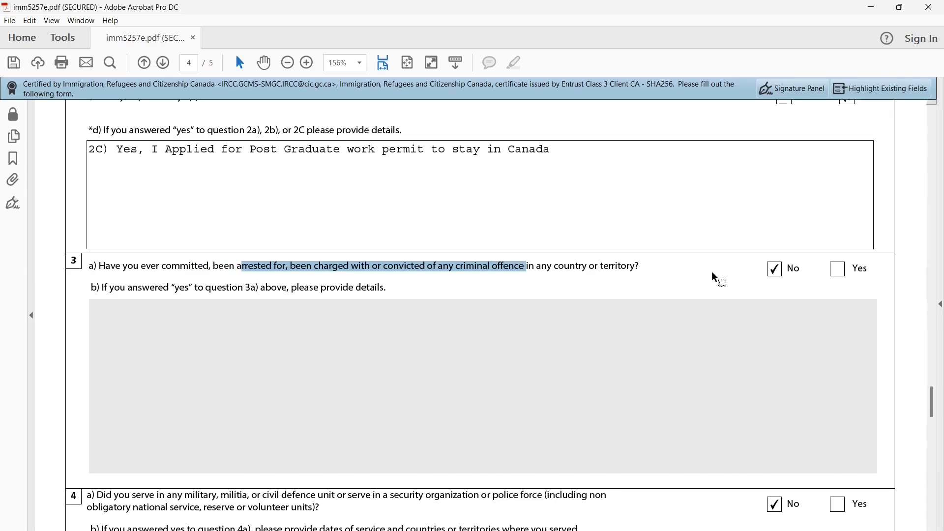
scroll(580, 377, down, 10)
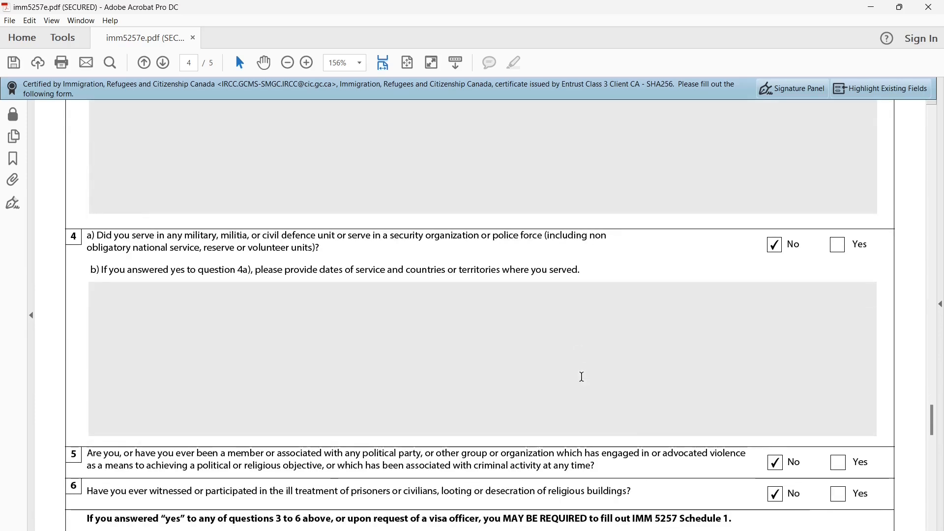
scroll(306, 349, down, 1)
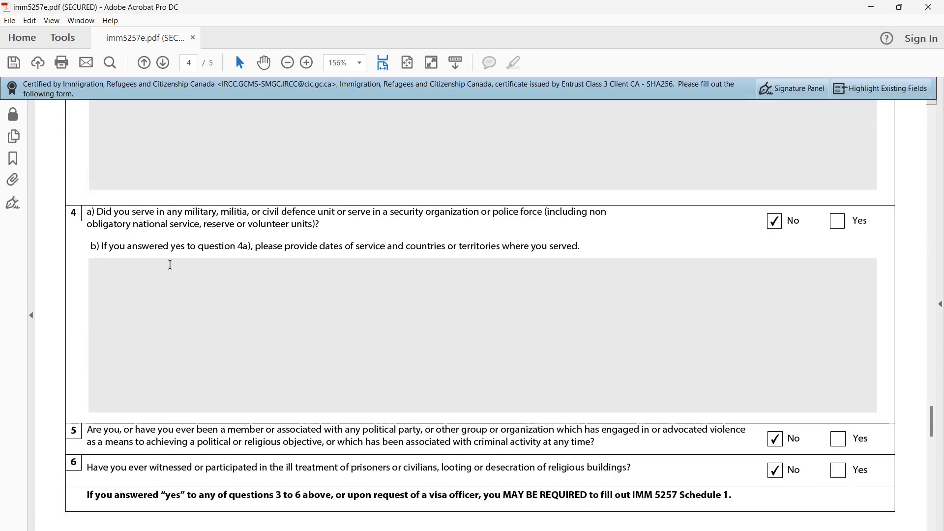
drag(97, 212, 323, 213)
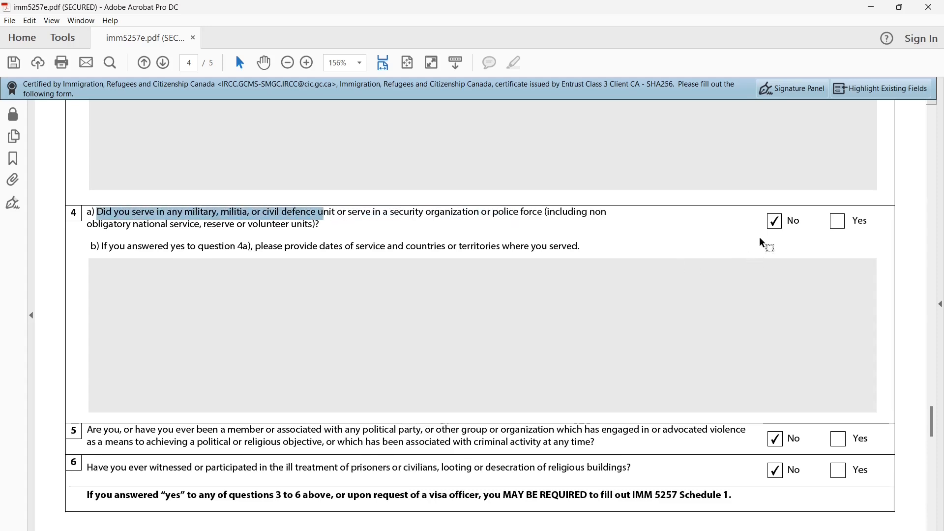
scroll(701, 265, down, 6)
drag(195, 290, 258, 325)
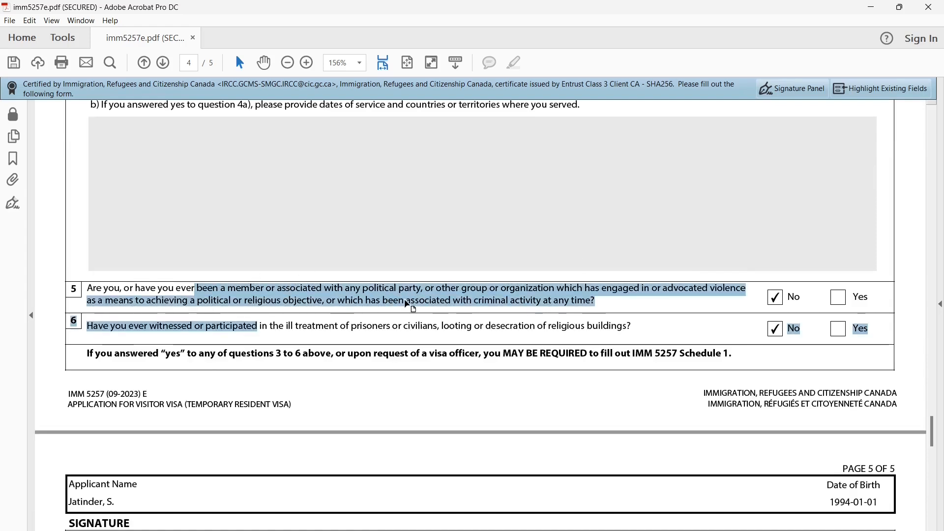
click(286, 325)
drag(176, 327, 315, 326)
Read the contact consent paragraph and the SIGNATURE heading on page 5
scroll(779, 333, down, 4)
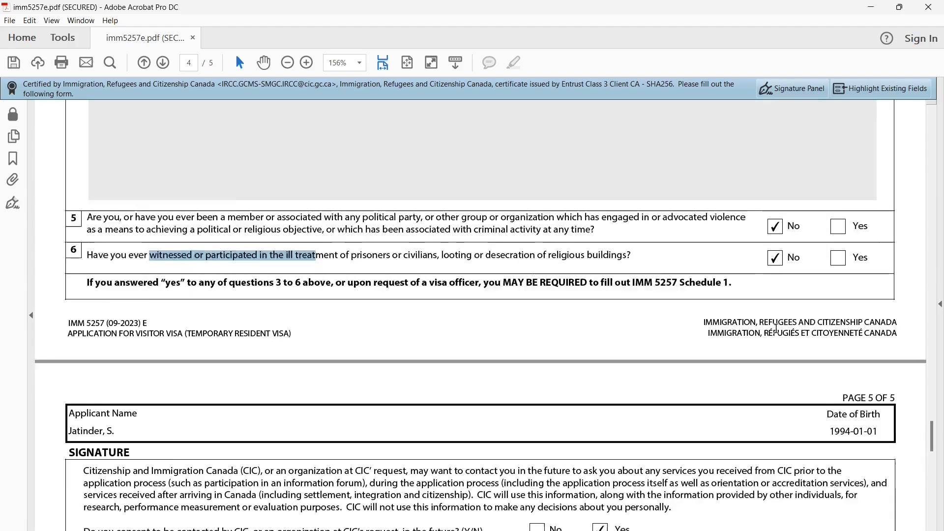
scroll(620, 214, down, 2)
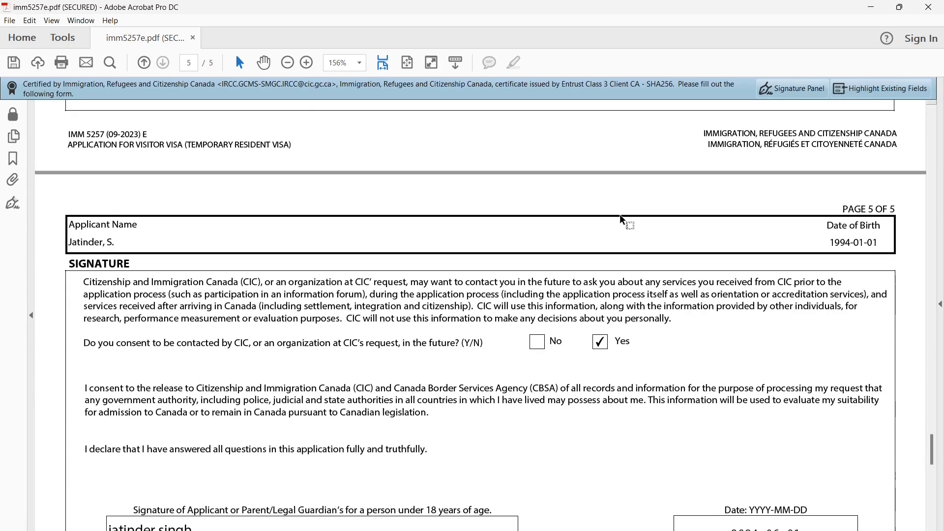
scroll(419, 200, down, 1)
click(418, 200)
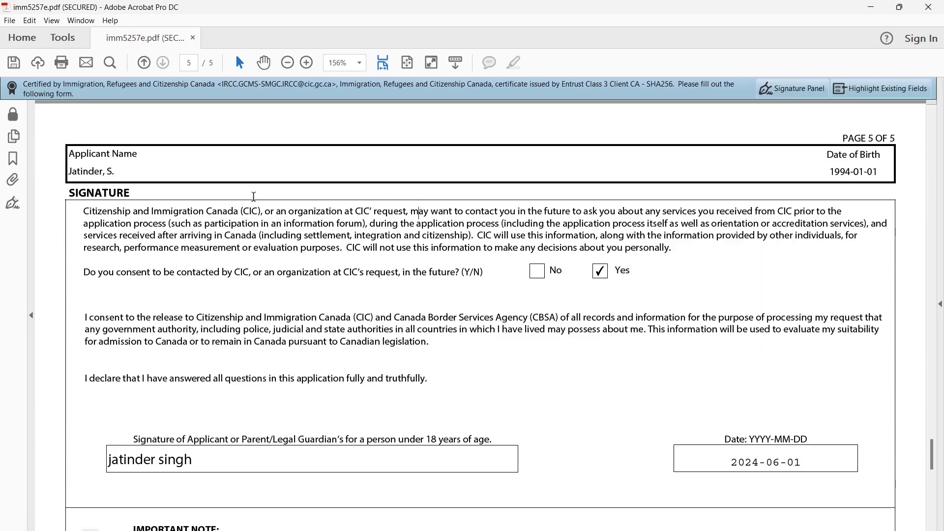
drag(70, 193, 125, 195)
click(252, 261)
scroll(253, 261, down, 1)
drag(141, 250, 457, 252)
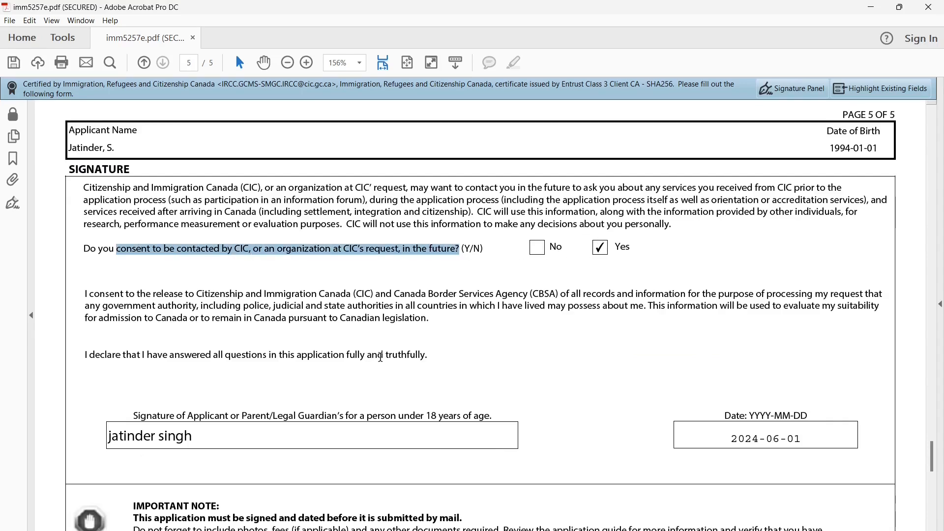
scroll(381, 357, down, 2)
Check the applicant's name in the signature field, then scroll to the Validate button
click(127, 260)
click(178, 395)
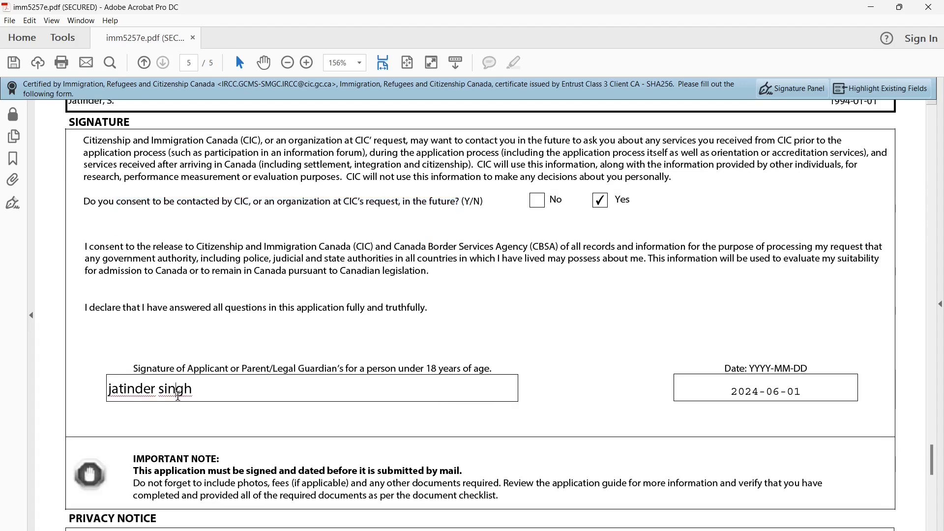
double_click(178, 396)
click(584, 432)
scroll(584, 432, down, 15)
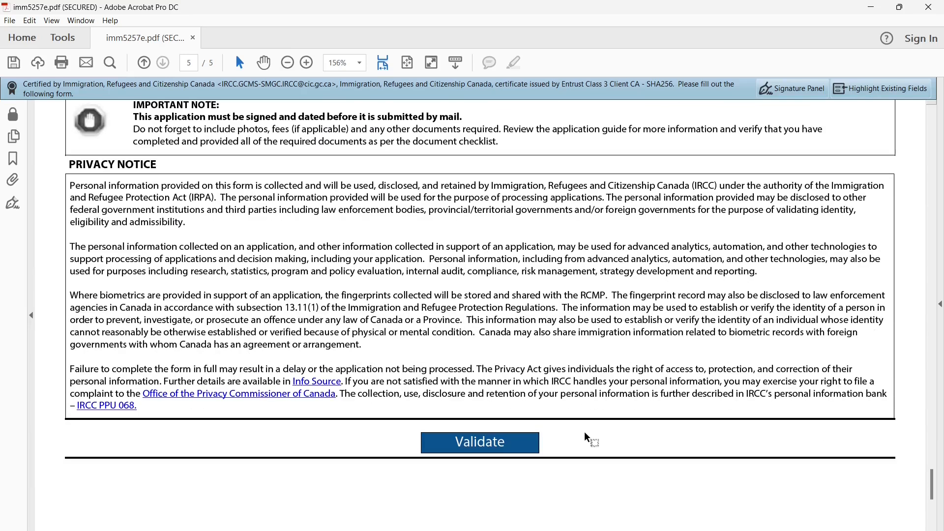
Validate the form, accept the success message, and check the generated barcode page 6
click(492, 444)
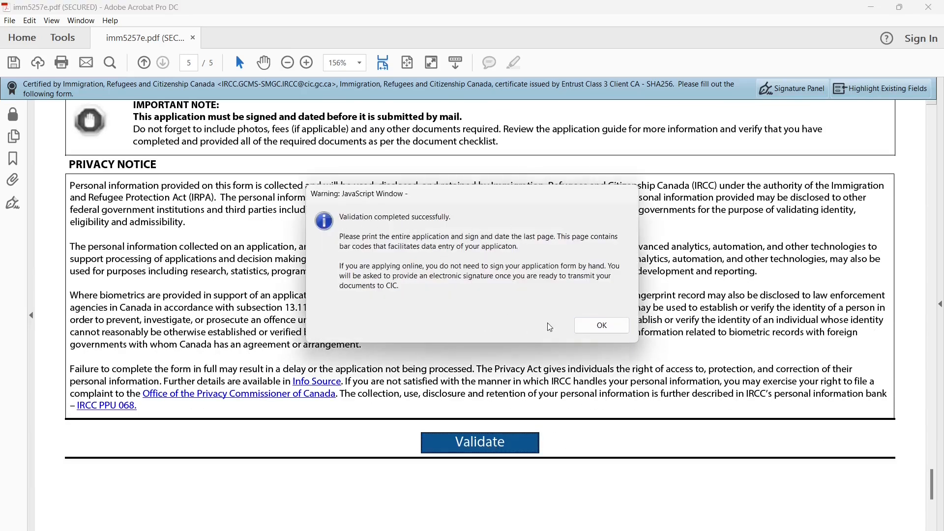
click(608, 327)
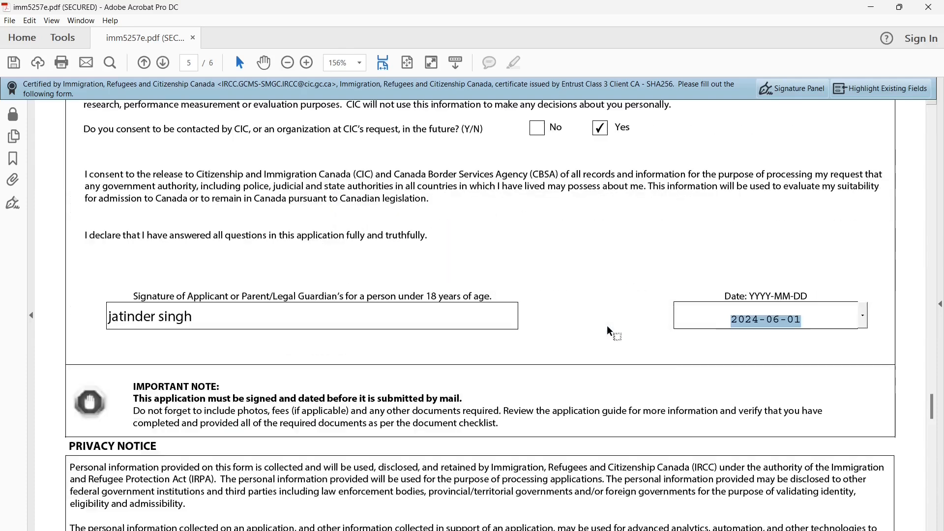
scroll(607, 326, up, 10)
scroll(607, 326, down, 12)
scroll(607, 326, down, 15)
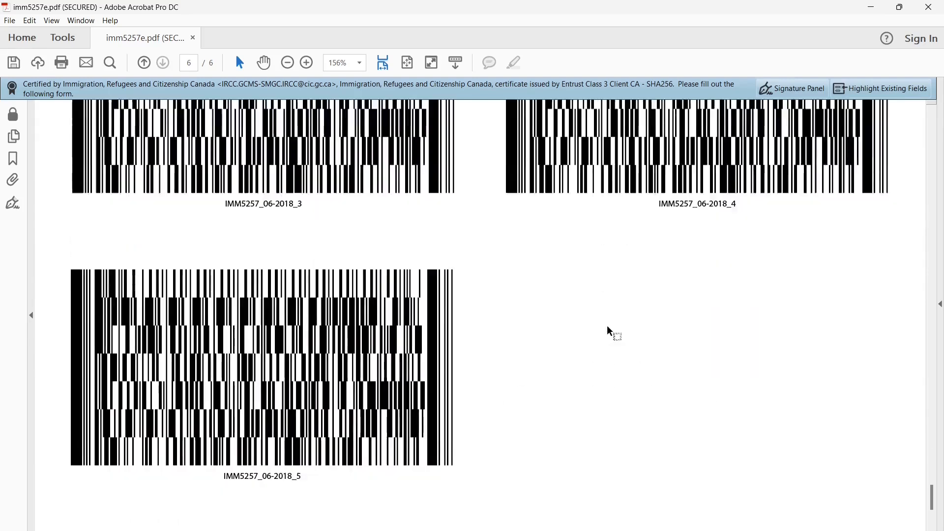
scroll(607, 326, up, 15)
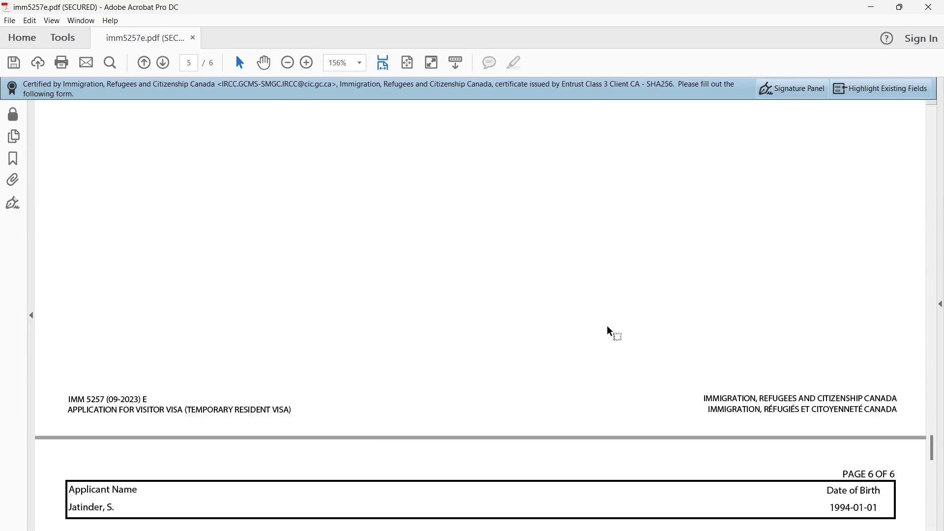
scroll(609, 326, up, 3)
scroll(610, 333, down, 5)
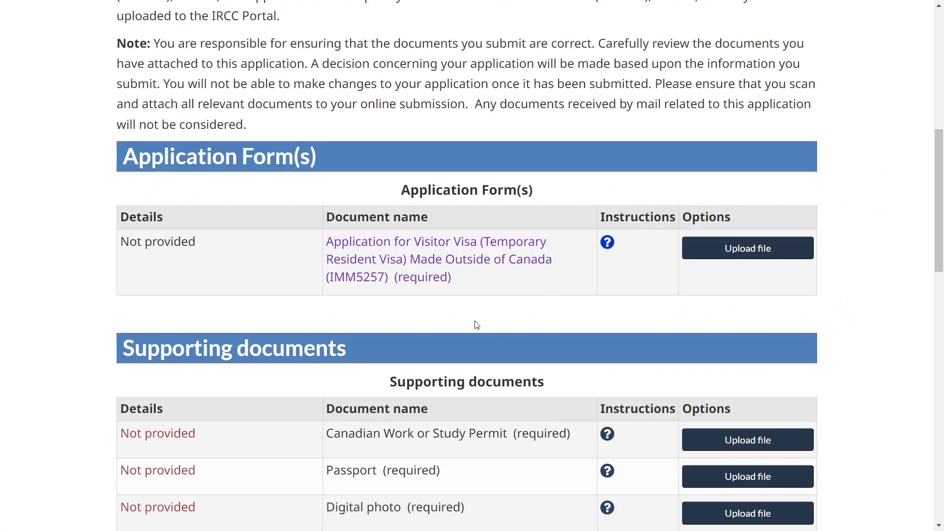
Upload imm5257e.pdf as the application form, then review the work or study permit requirement
click(737, 259)
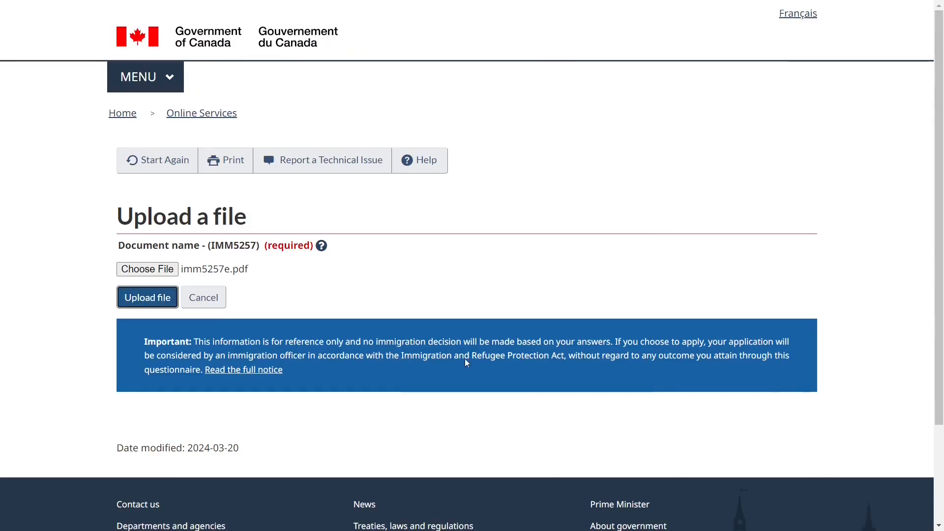
click(144, 303)
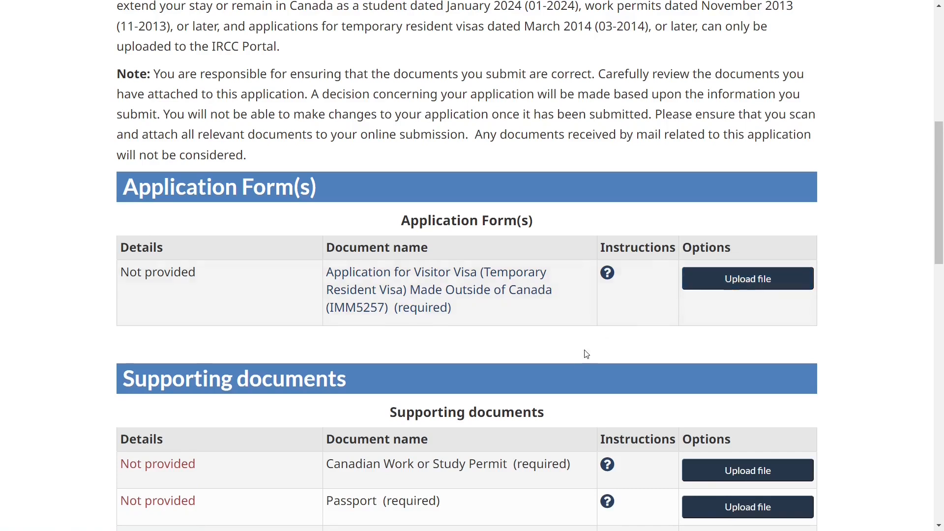
scroll(569, 361, down, 3)
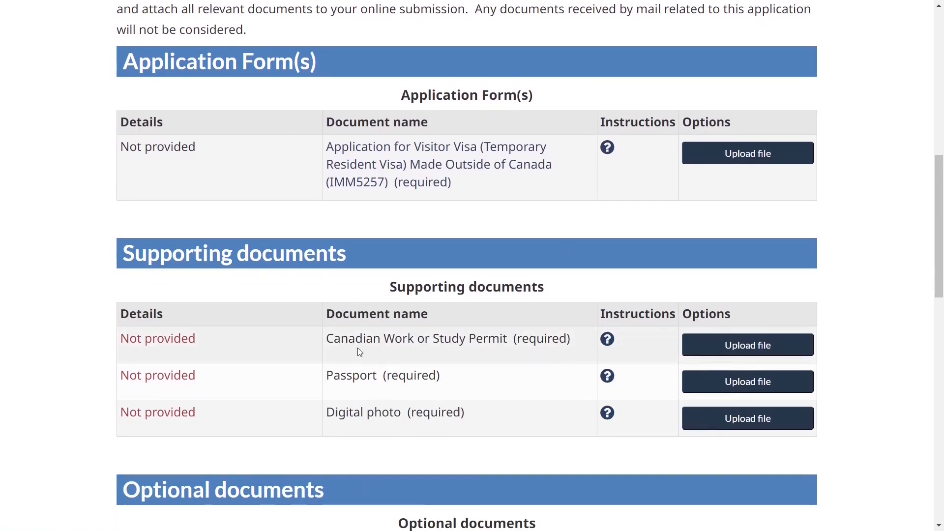
drag(323, 342, 407, 341)
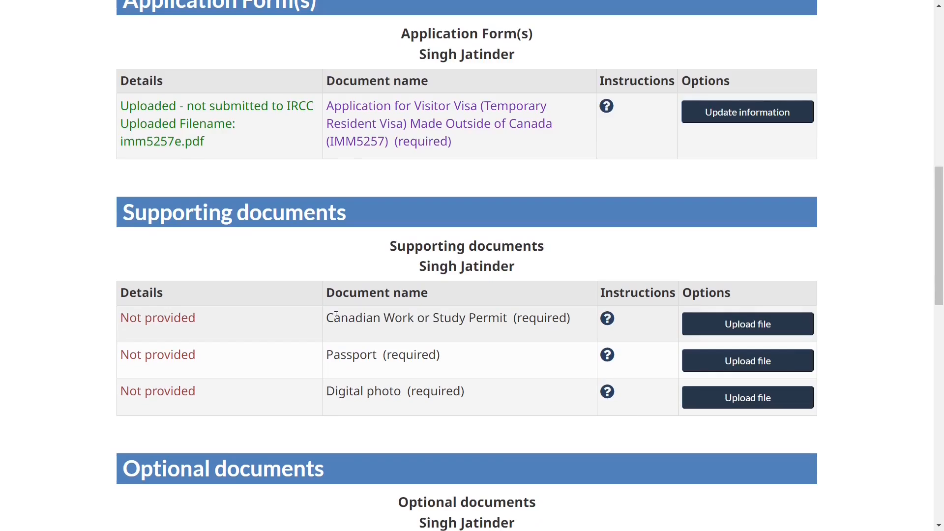
drag(332, 320, 559, 320)
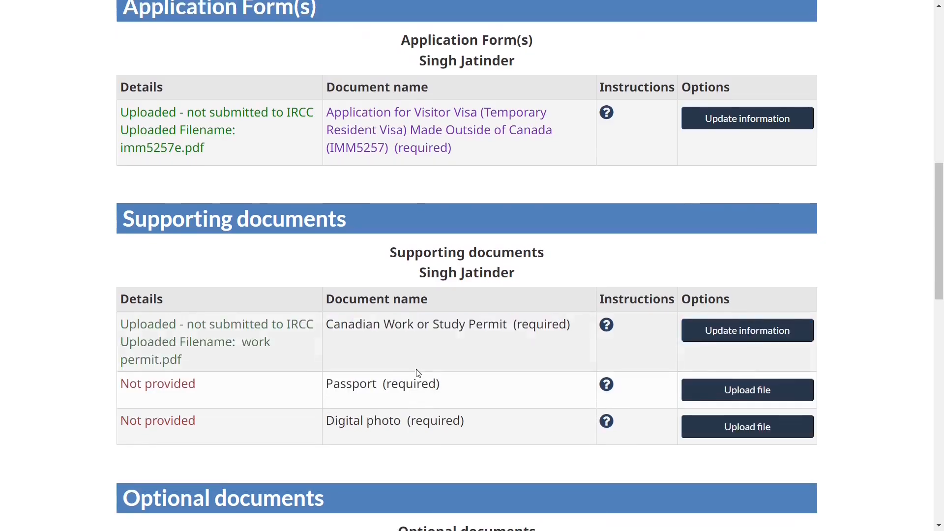
scroll(540, 344, down, 1)
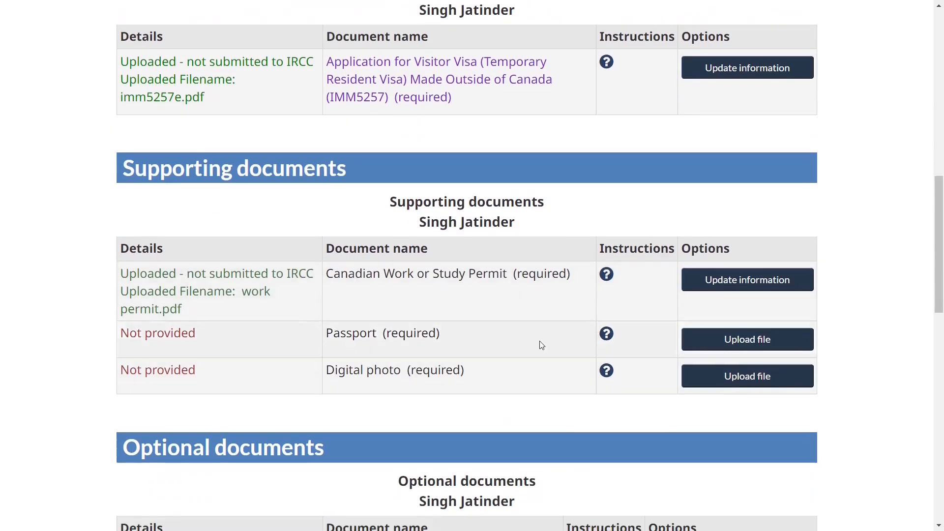
Upload passport.pdf as the passport copy and check the passport page requirement
click(703, 349)
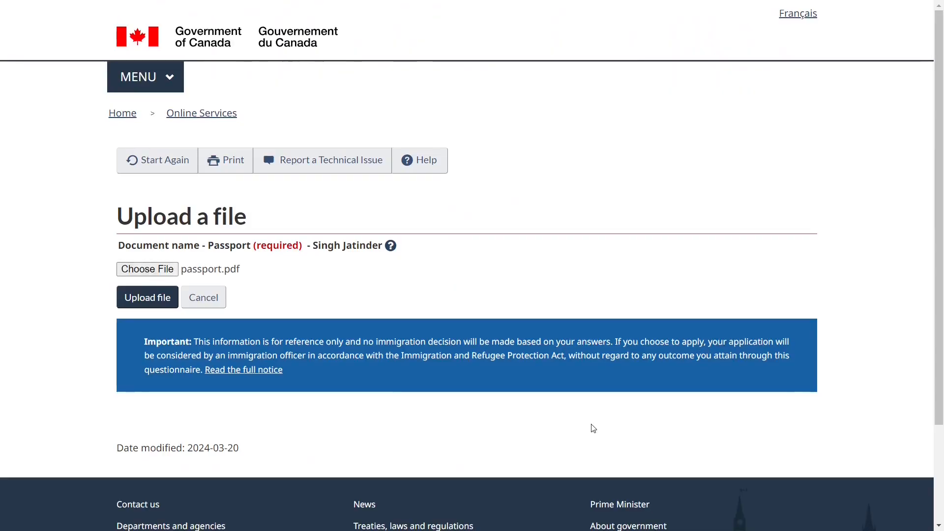
click(142, 304)
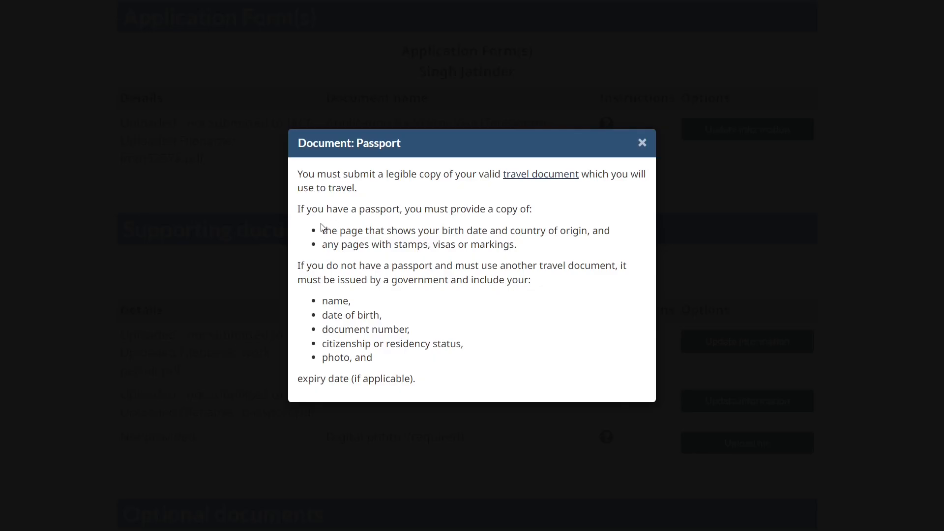
drag(325, 230, 512, 247)
key(Escape)
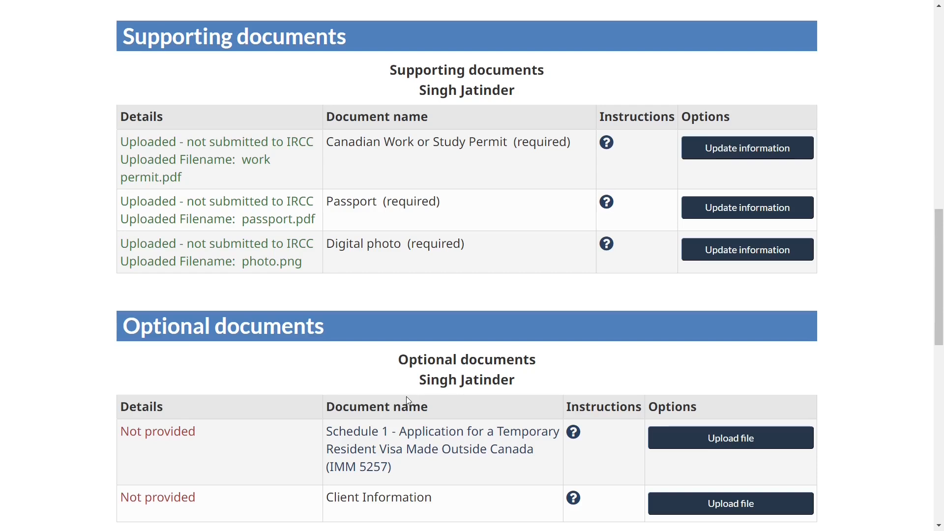
click(607, 244)
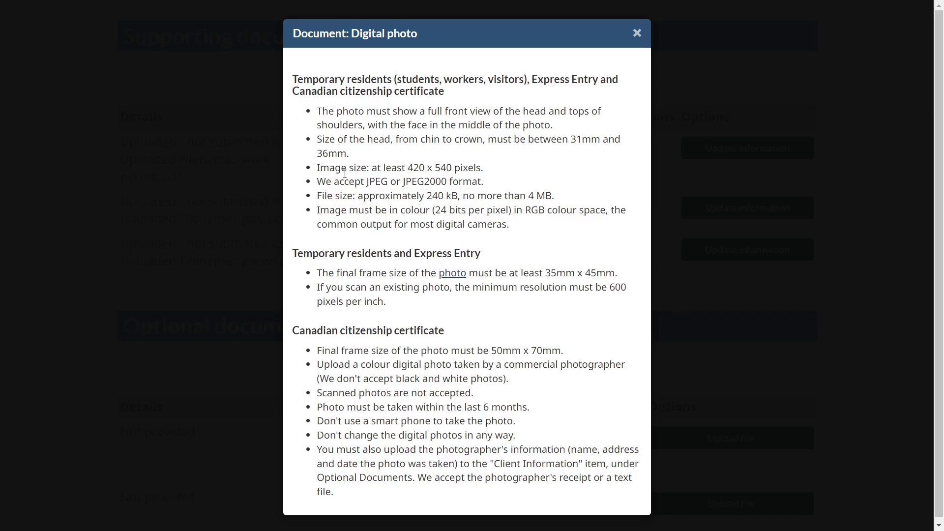
drag(320, 167, 483, 168)
key(Escape)
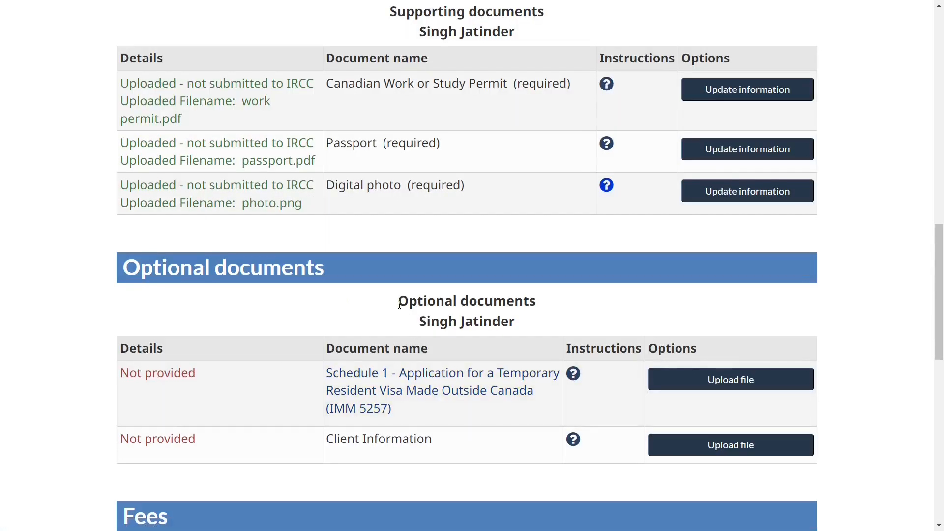
drag(399, 302, 516, 328)
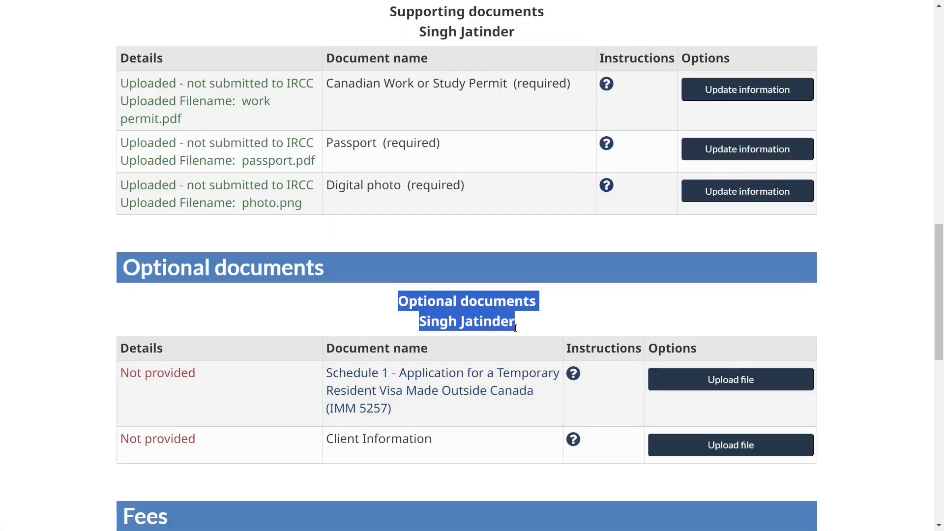
click(338, 314)
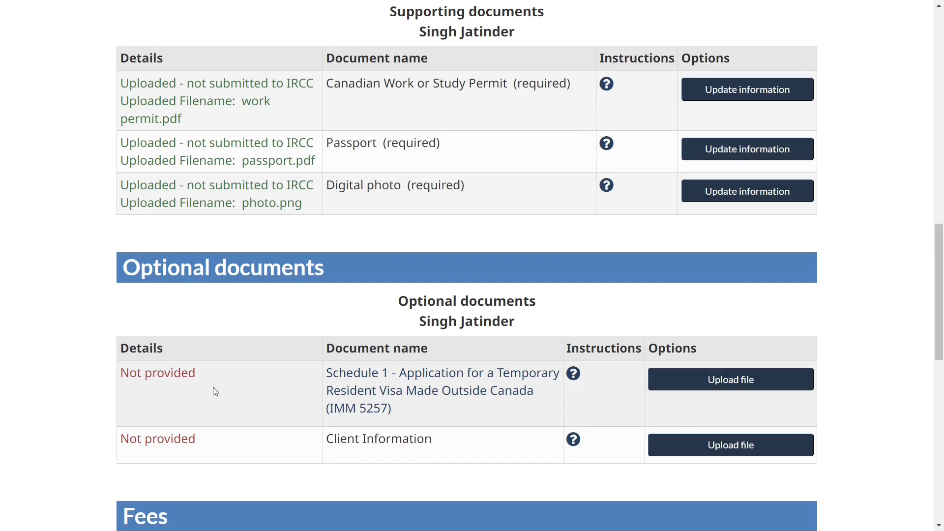
scroll(378, 393, down, 2)
drag(338, 358, 433, 360)
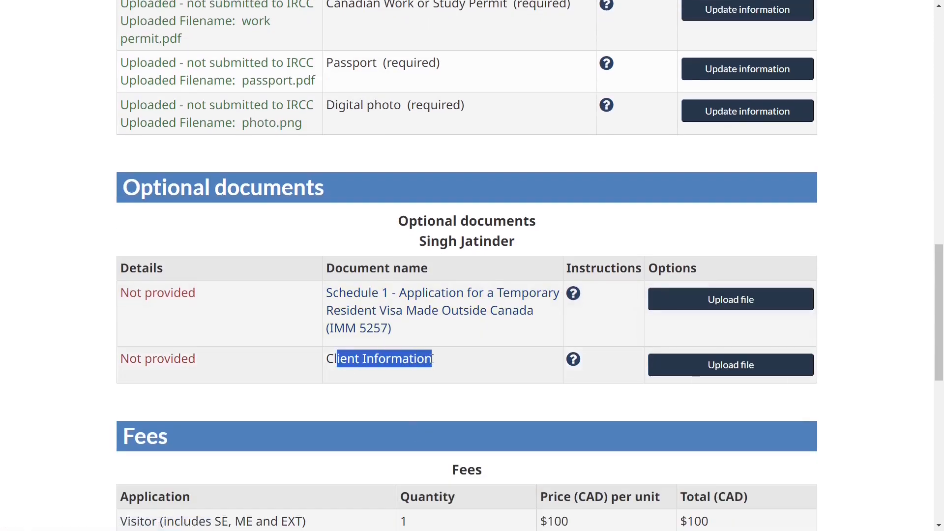
click(426, 366)
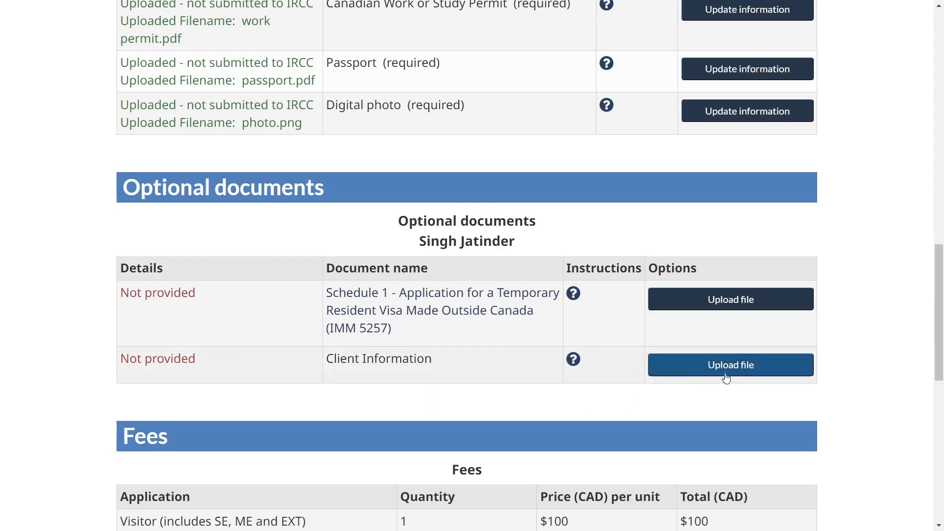
Continue to the review and declaration page and check the $100 total price
scroll(705, 375, down, 6)
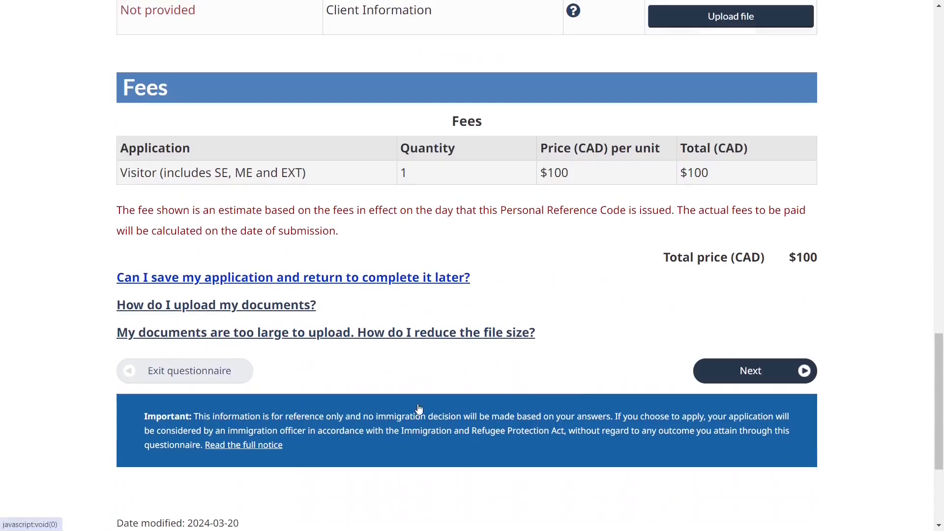
click(786, 371)
drag(117, 127, 558, 131)
click(566, 204)
scroll(567, 206, down, 4)
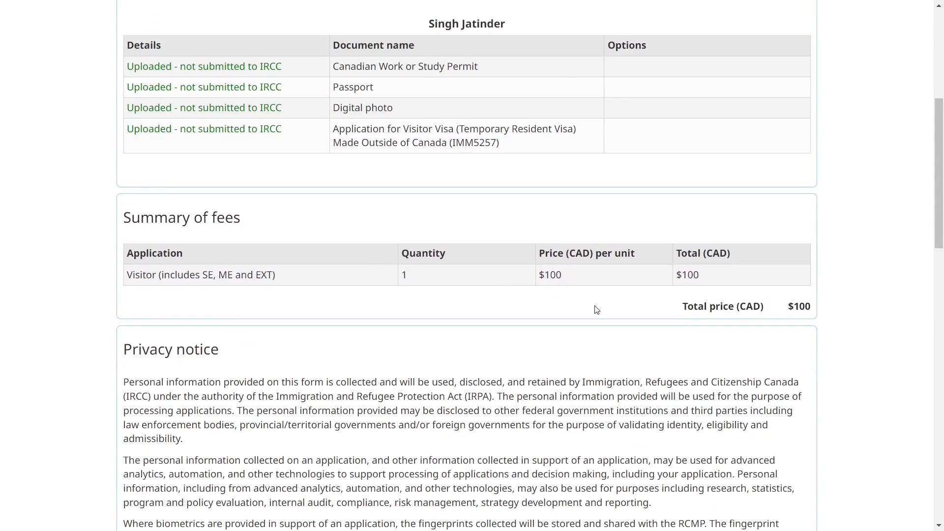
drag(678, 313, 828, 309)
scroll(829, 309, down, 14)
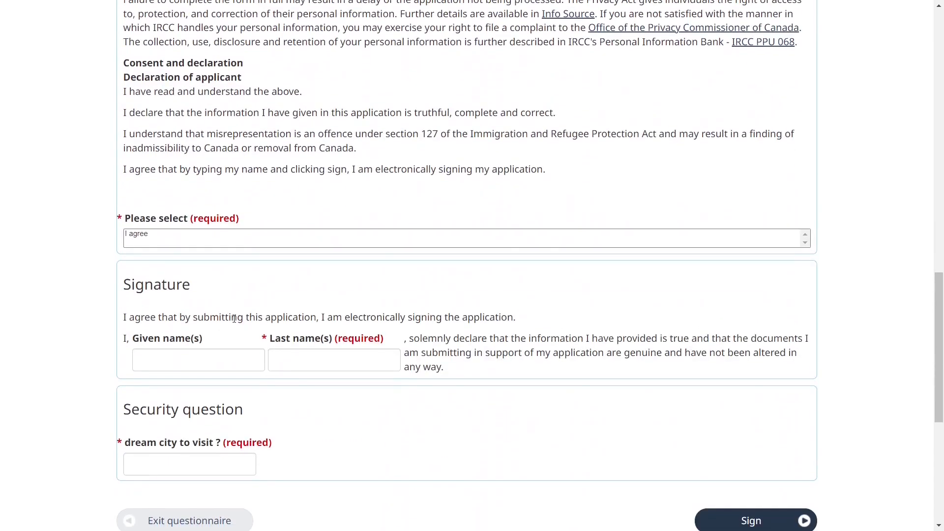
Agree to the declaration, fill in the applicant's names and security answer, and sign
click(151, 244)
scroll(220, 303, down, 1)
click(199, 291)
click(202, 397)
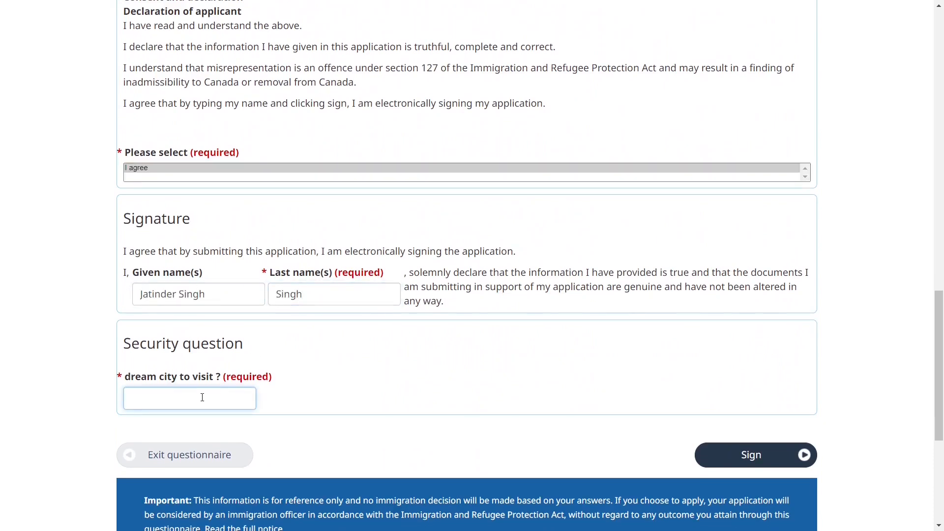
click(769, 454)
scroll(408, 422, down, 20)
scroll(408, 422, down, 8)
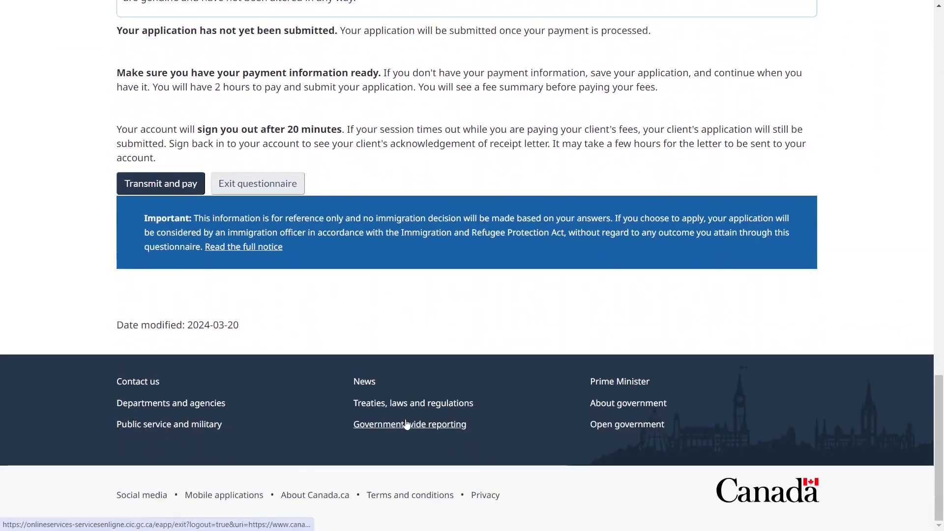
Transmit the signed application and confirm the $100 Summary of fees to reach card payment
click(164, 184)
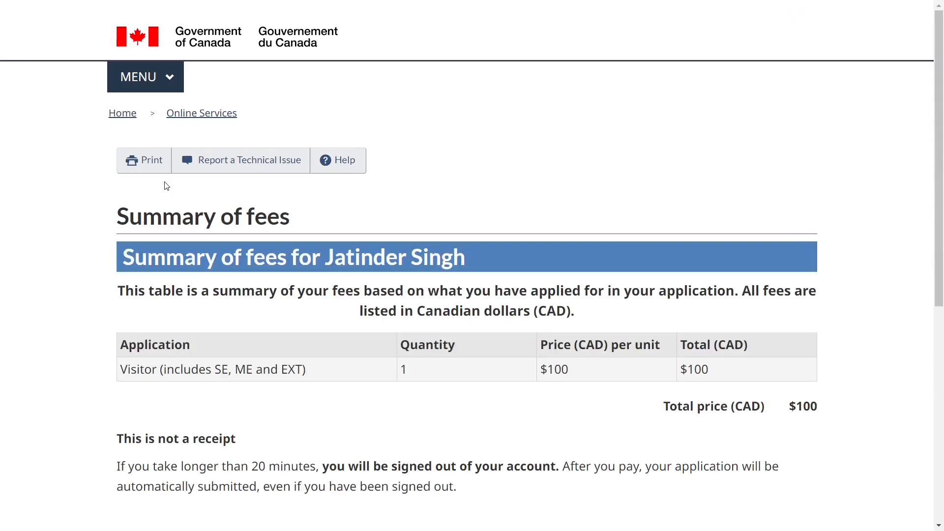
scroll(266, 299, down, 4)
scroll(265, 299, down, 1)
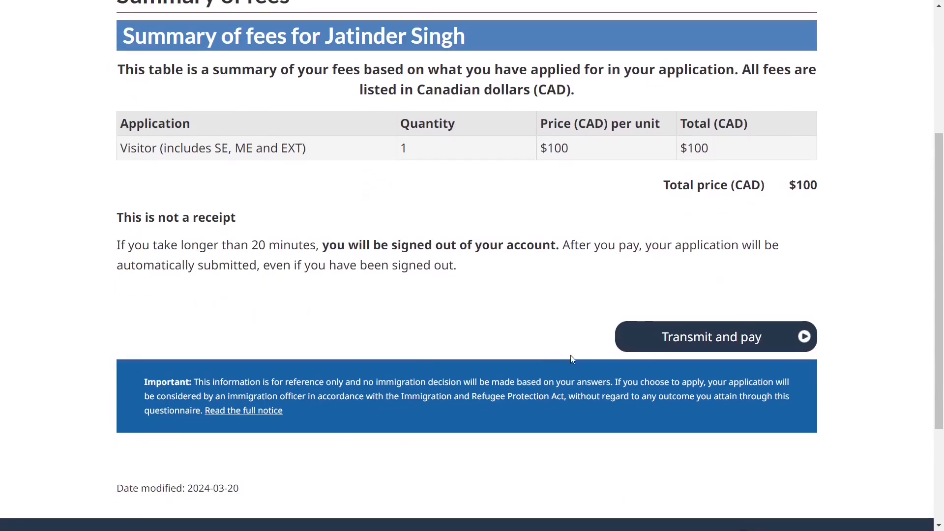
click(682, 338)
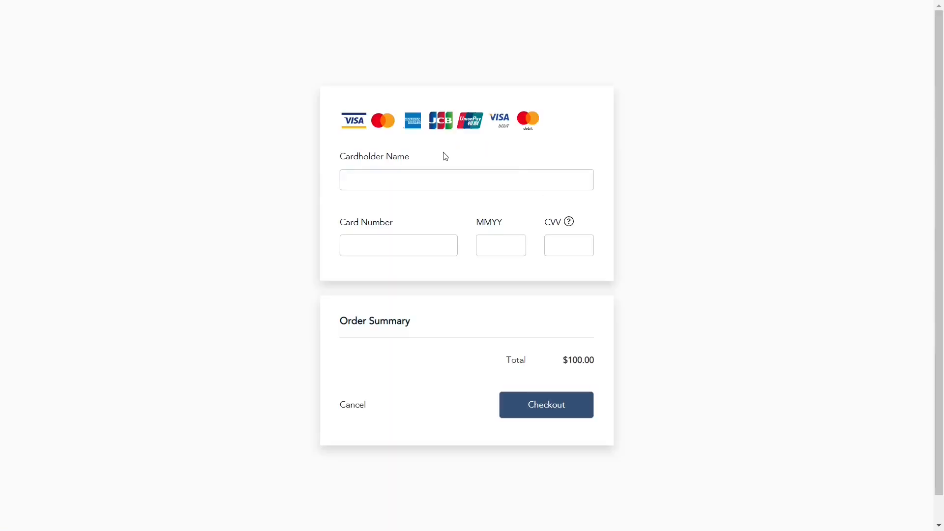
scroll(473, 347, down, 1)
scroll(473, 347, up, 1)
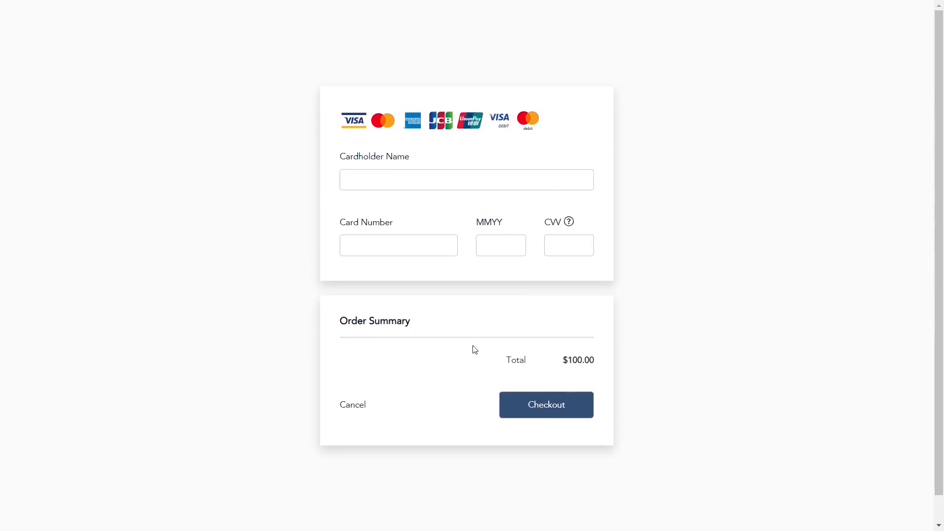